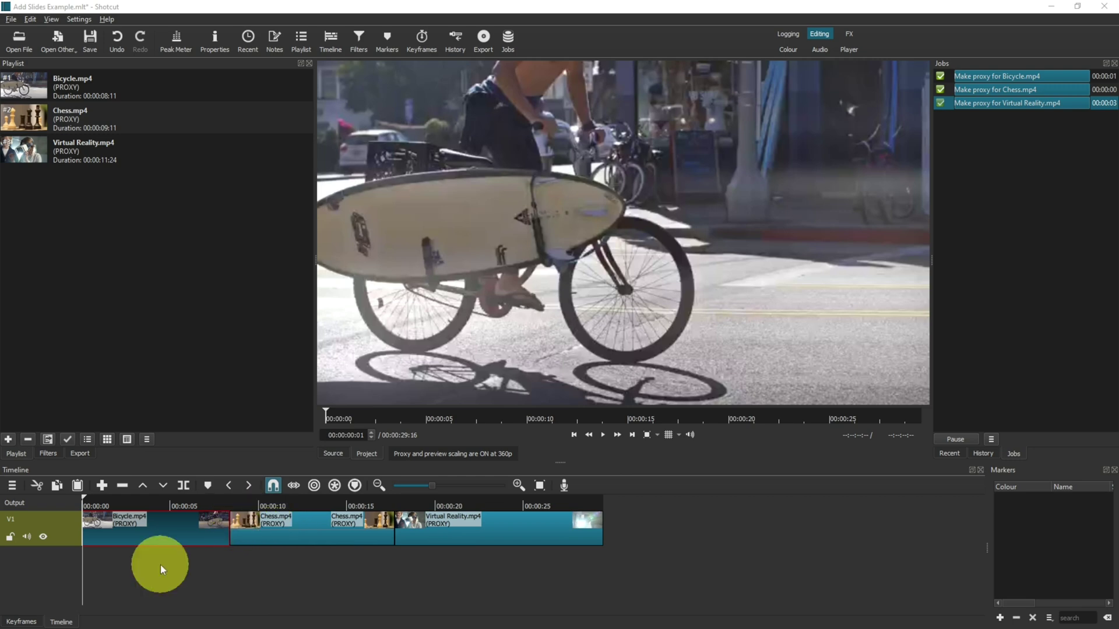
Step: Add a V2 video track above V1 from the timeline's Track Operations menu
left_click(12, 489)
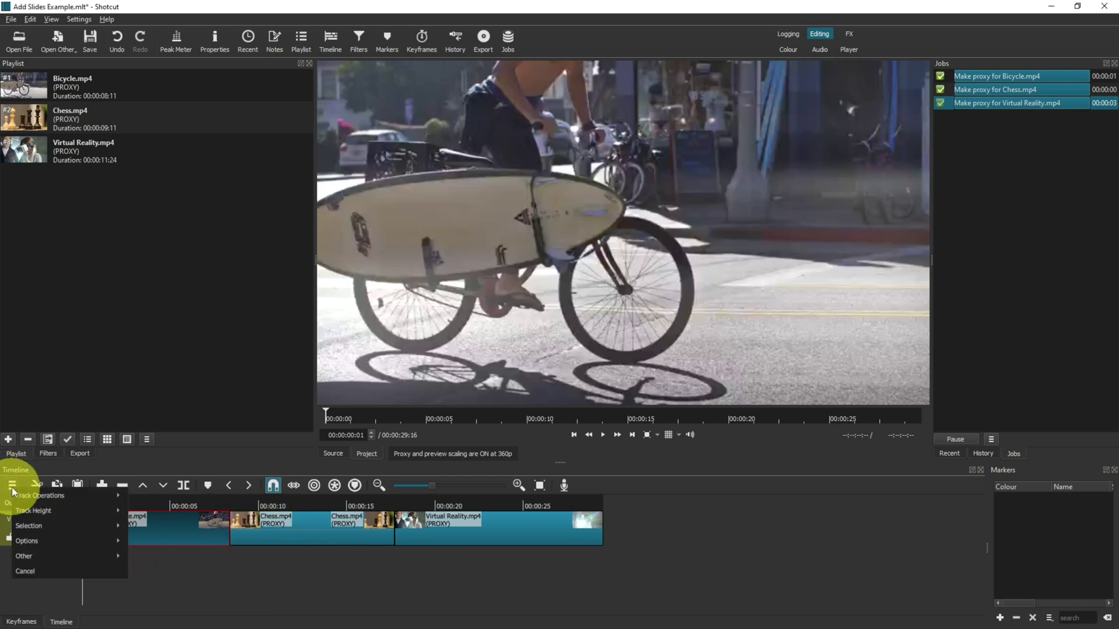
mouse_move(52, 495)
left_click(170, 510)
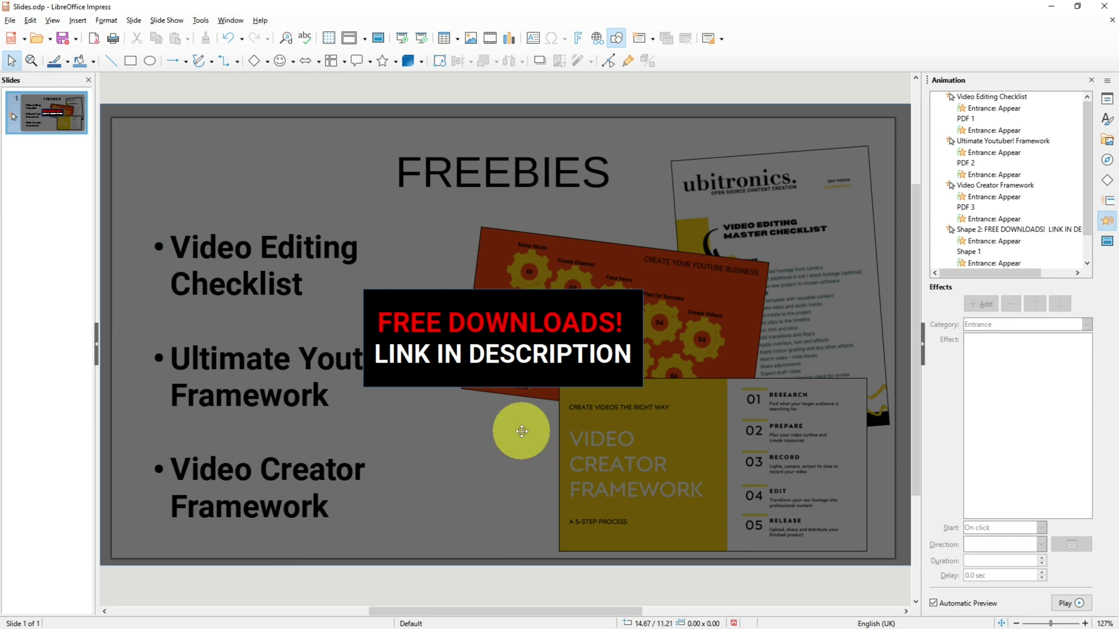
left_click(171, 20)
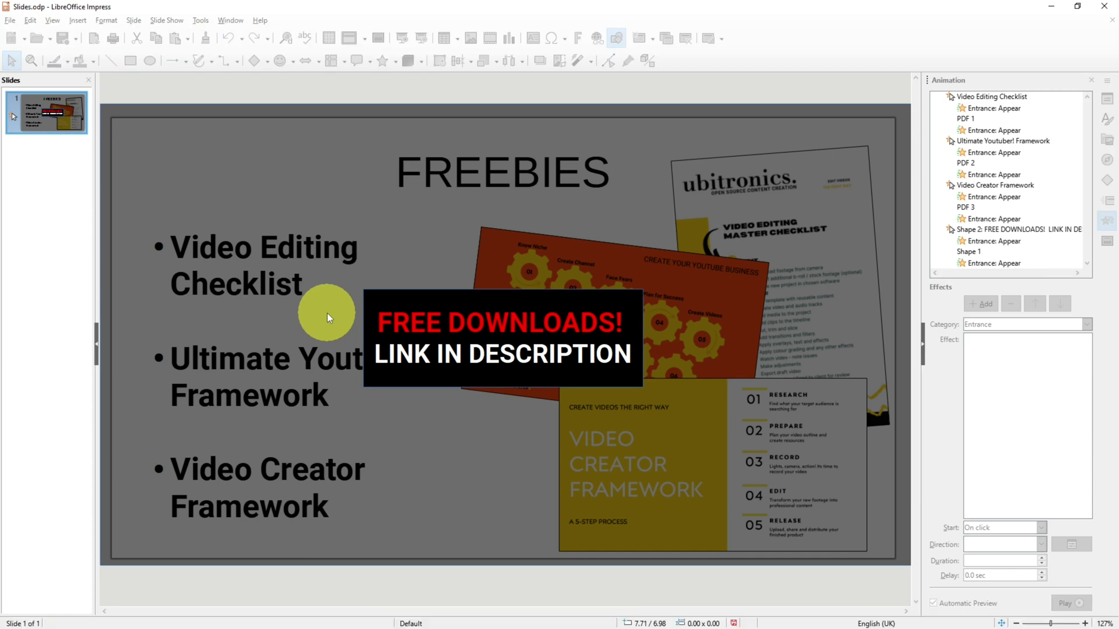
Step: Duplicate the FREEBIES slide repeatedly until the presentation has five identical slides
left_click(204, 323)
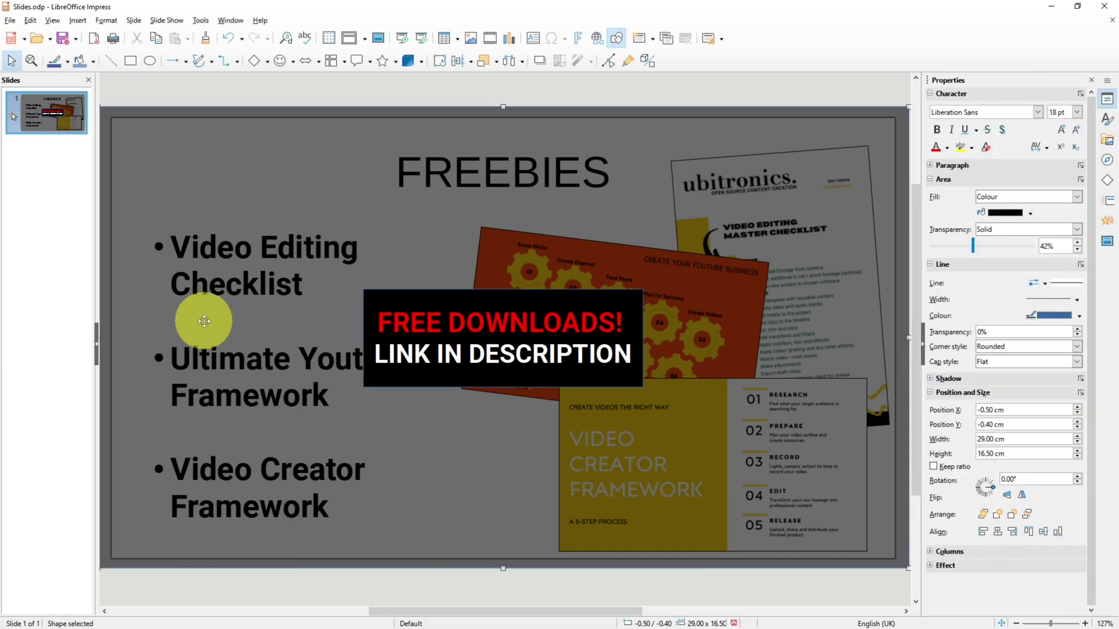
left_click_drag(204, 321, 57, 129)
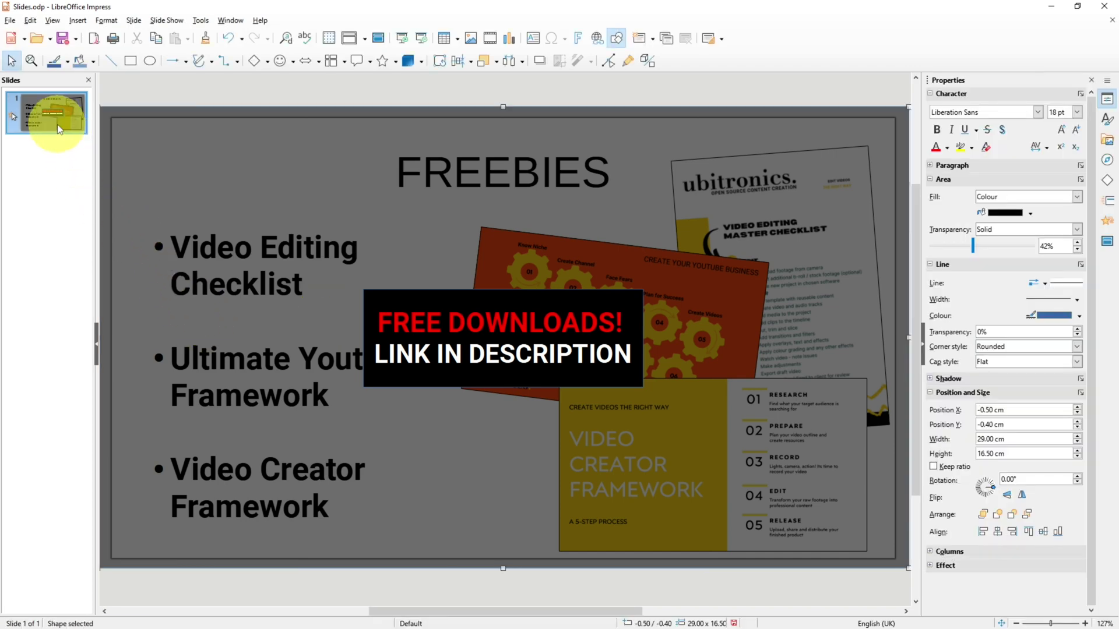
right_click(58, 128)
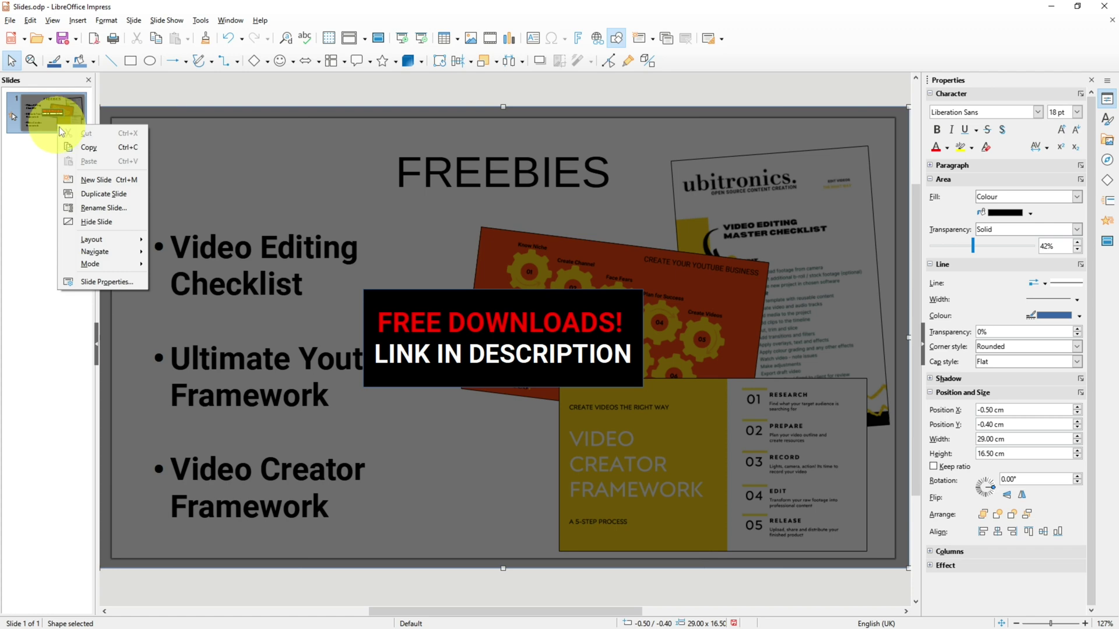
left_click(86, 193)
right_click(50, 165)
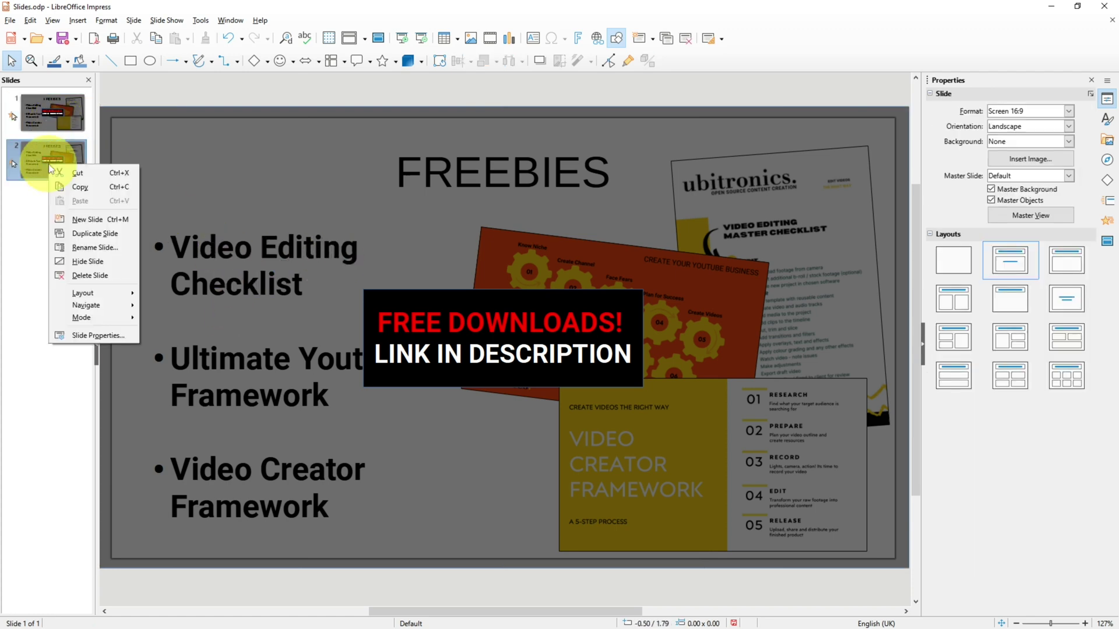
left_click(81, 233)
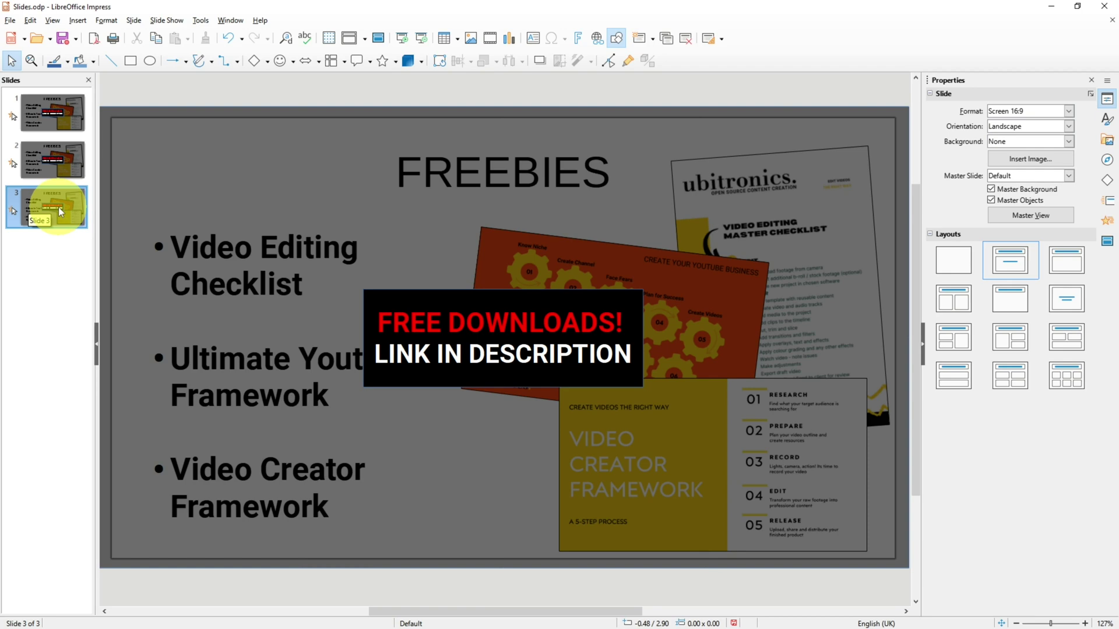
right_click(60, 211)
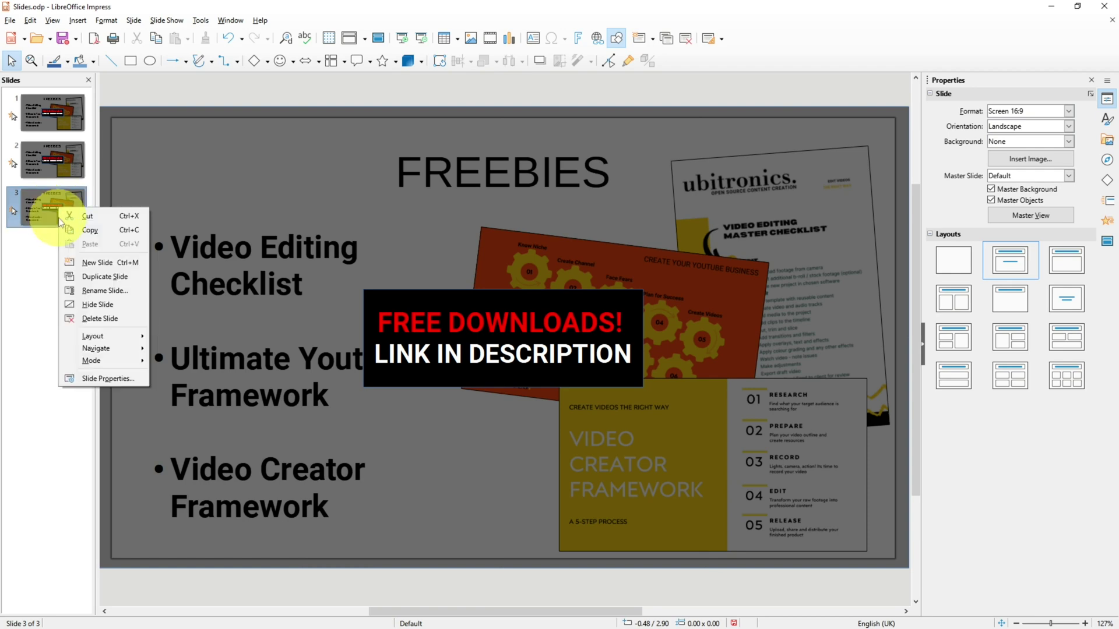
left_click(86, 275)
right_click(62, 249)
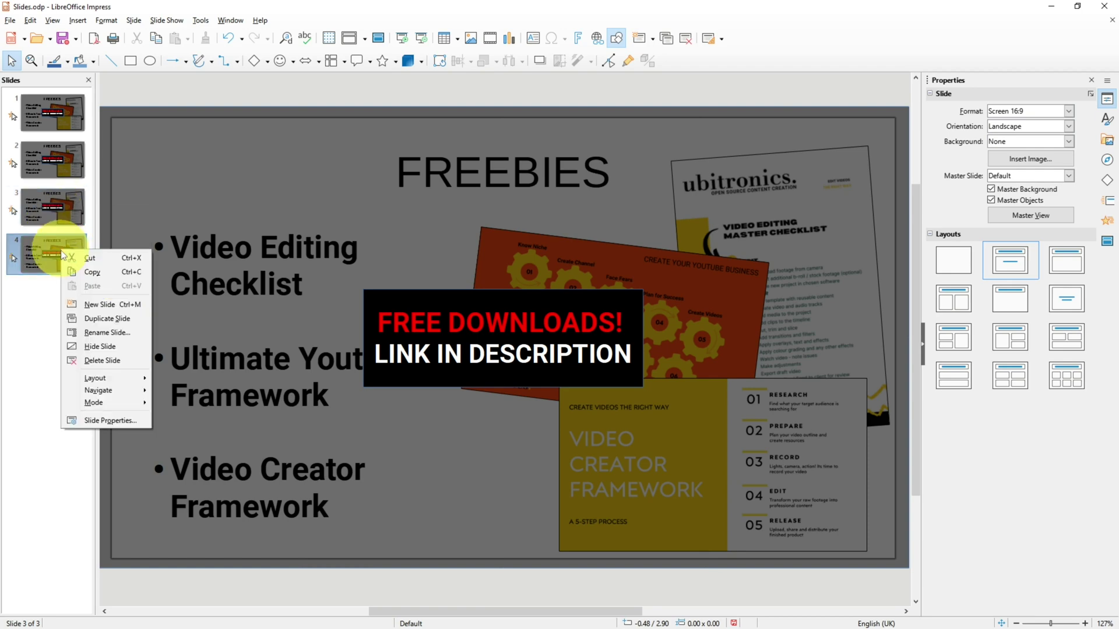
left_click(98, 314)
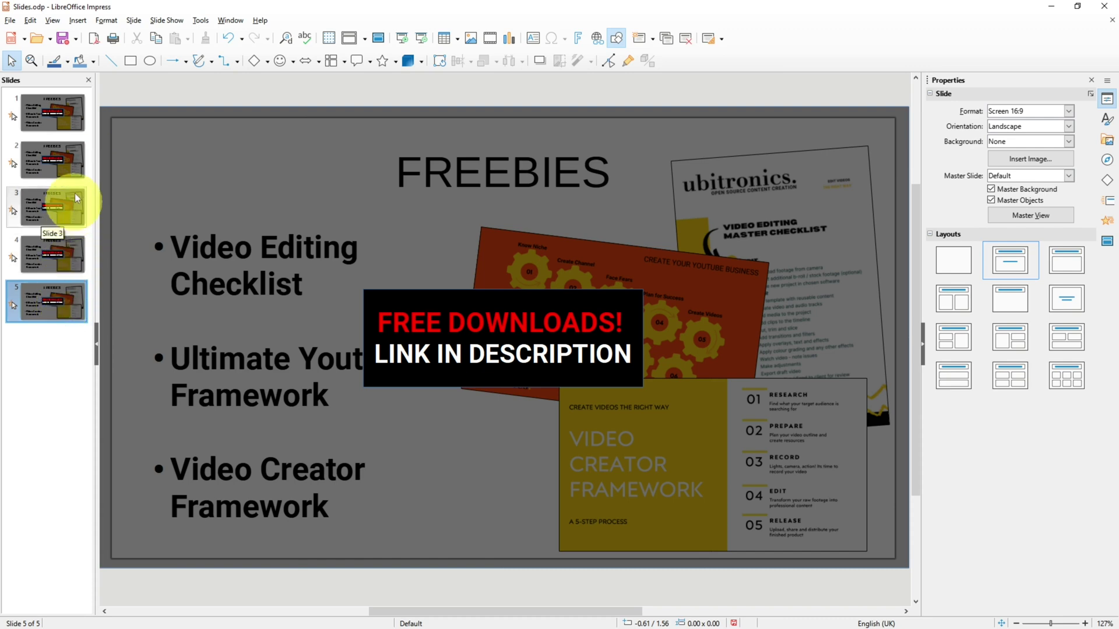
Step: Strip slide 1 to the FREEBIES title, deleting the banner, overlay, both images and bullet text
left_click(63, 114)
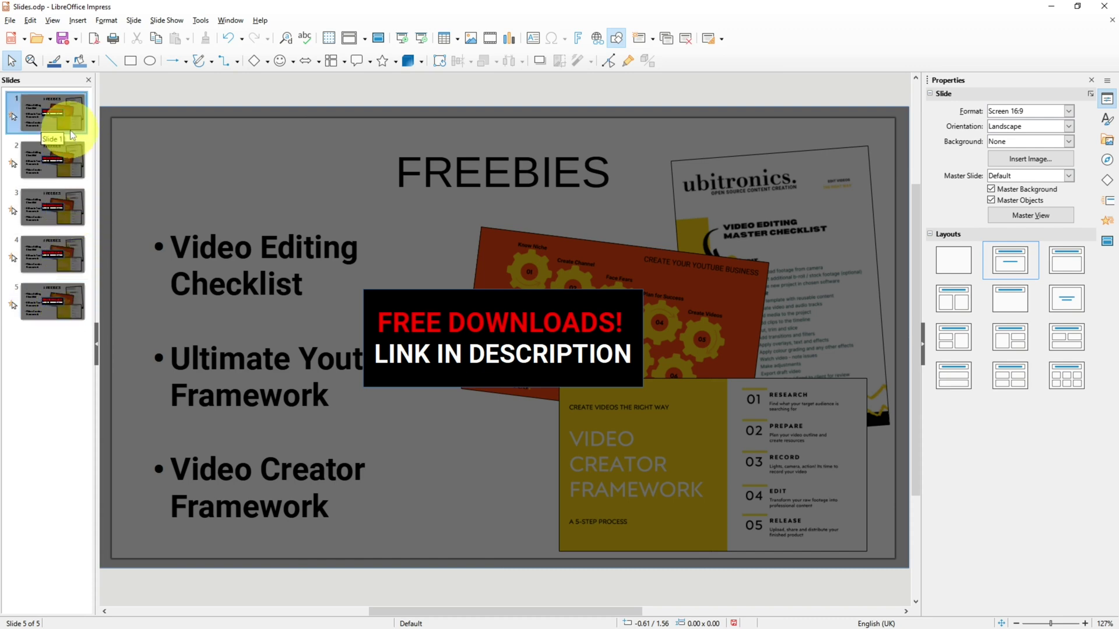
left_click(473, 304)
key("Delete")
left_click(434, 256)
key("Delete")
left_click(647, 332)
key("Delete")
key("Delete")
left_click(720, 326)
key("Delete")
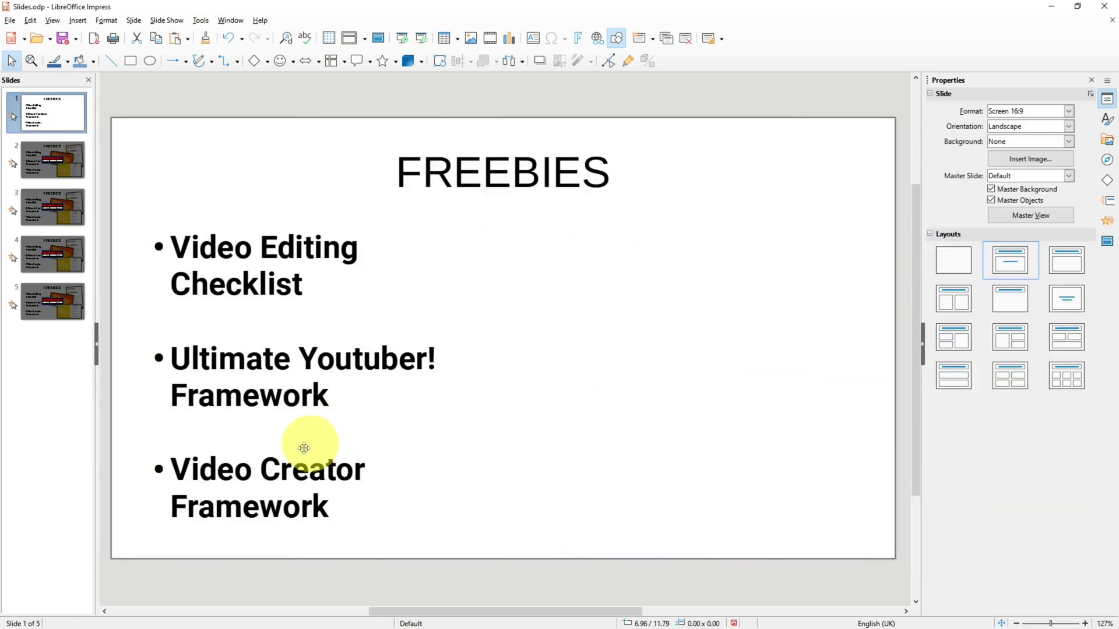
left_click(324, 481)
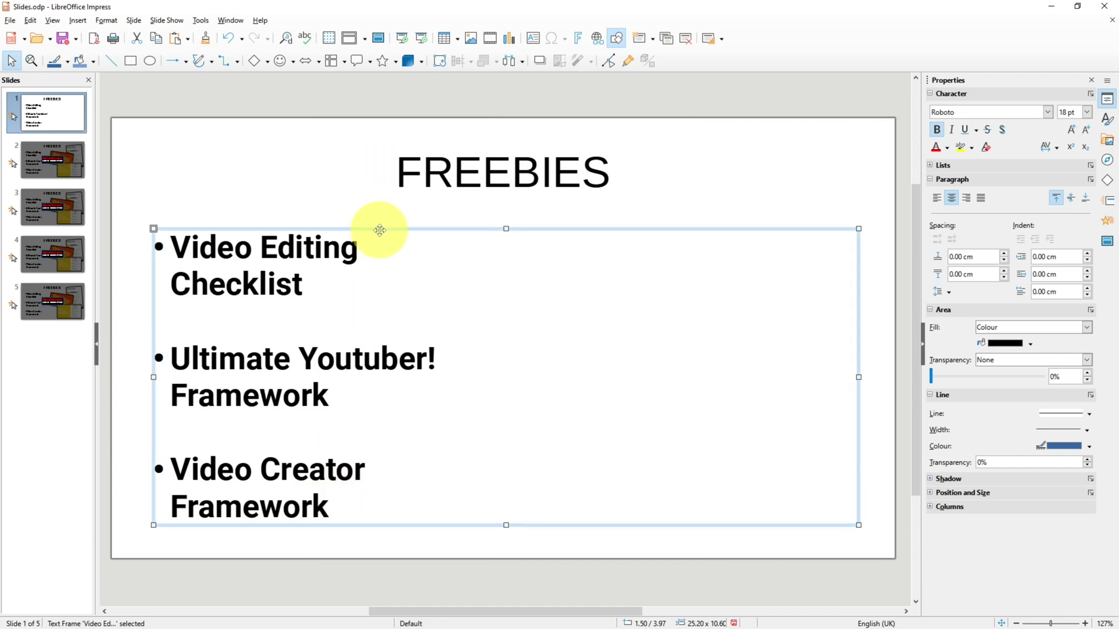
key("Delete")
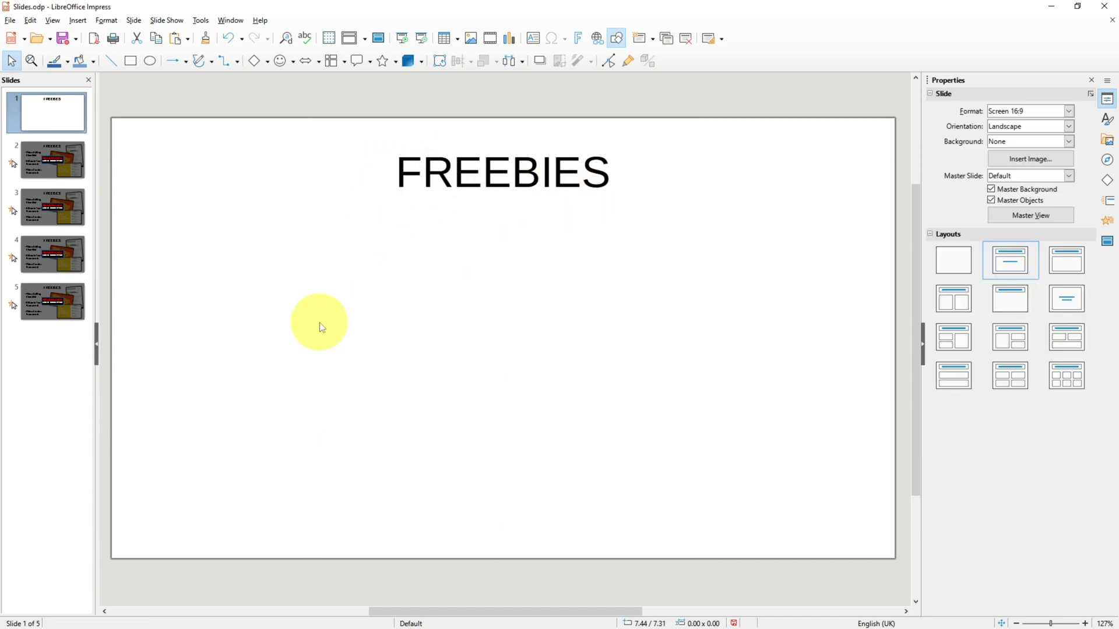
Step: On slide 2, delete the banner, overlay and images, and remove the last two bullets
left_click(57, 155)
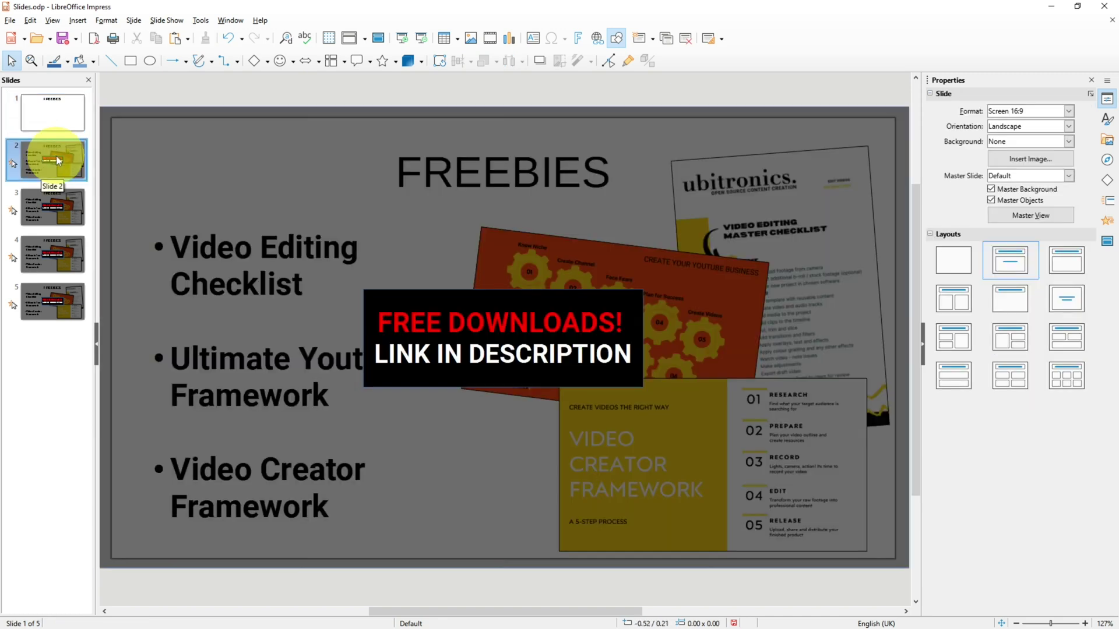
left_click(417, 294)
key("Delete")
left_click(594, 288)
key("Delete")
left_click(630, 422)
key("Delete")
left_click(726, 335)
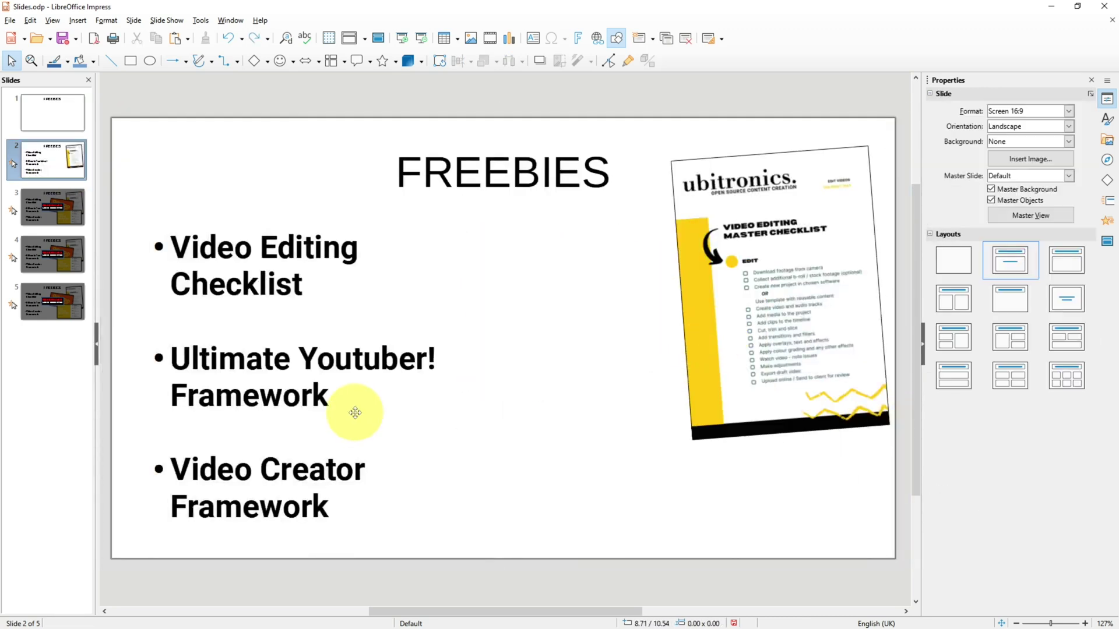
left_click(341, 455)
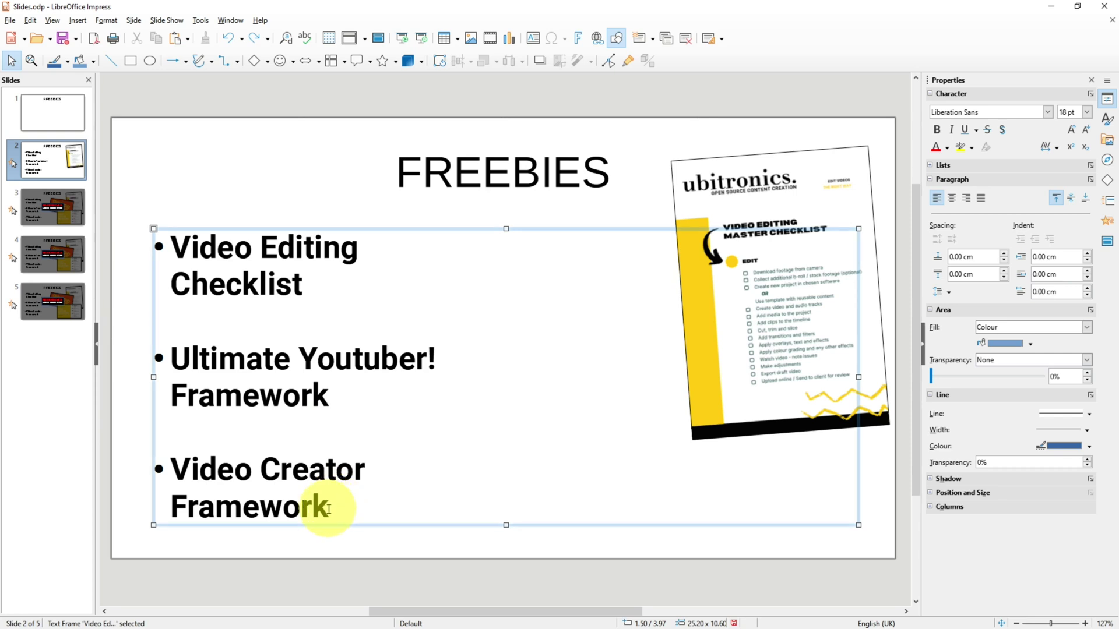
left_click_drag(332, 504, 175, 367)
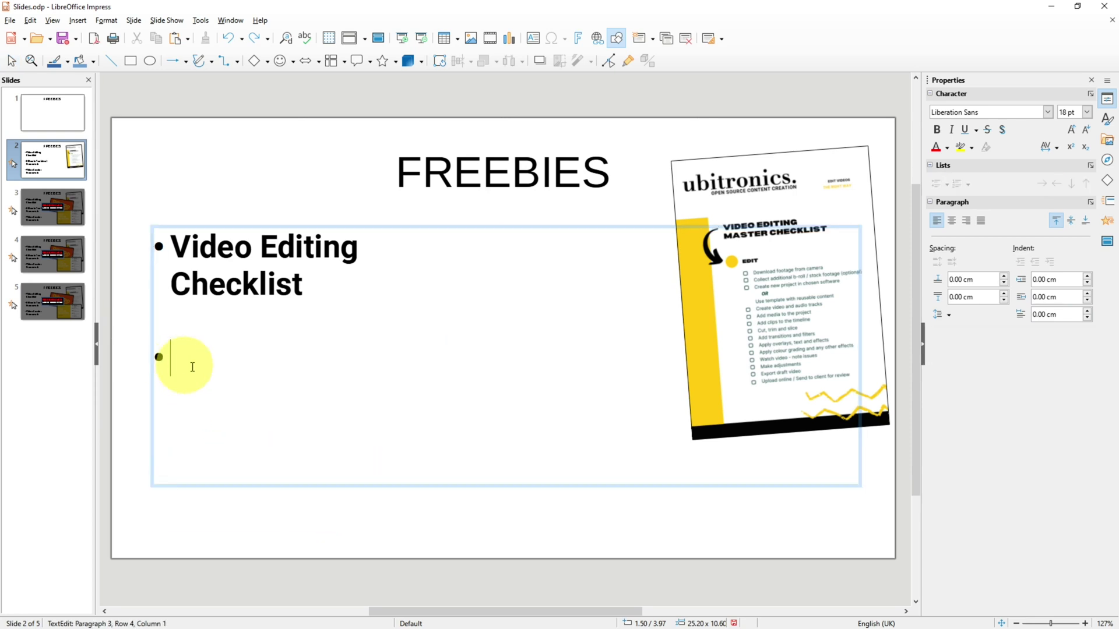
key("BackSpace")
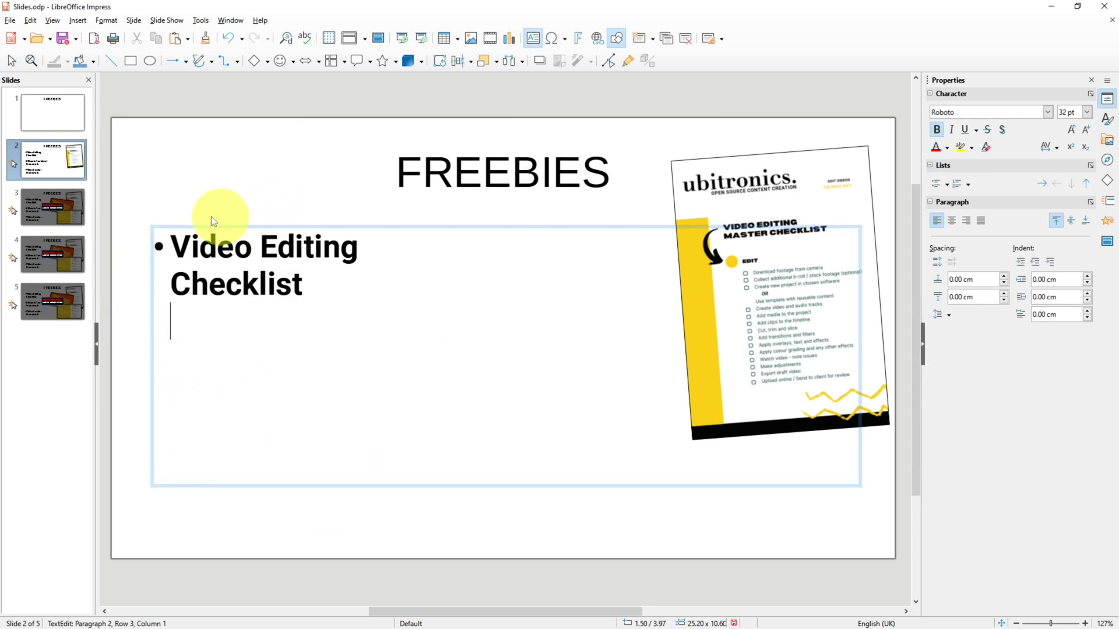
left_click(197, 210)
left_click(68, 226)
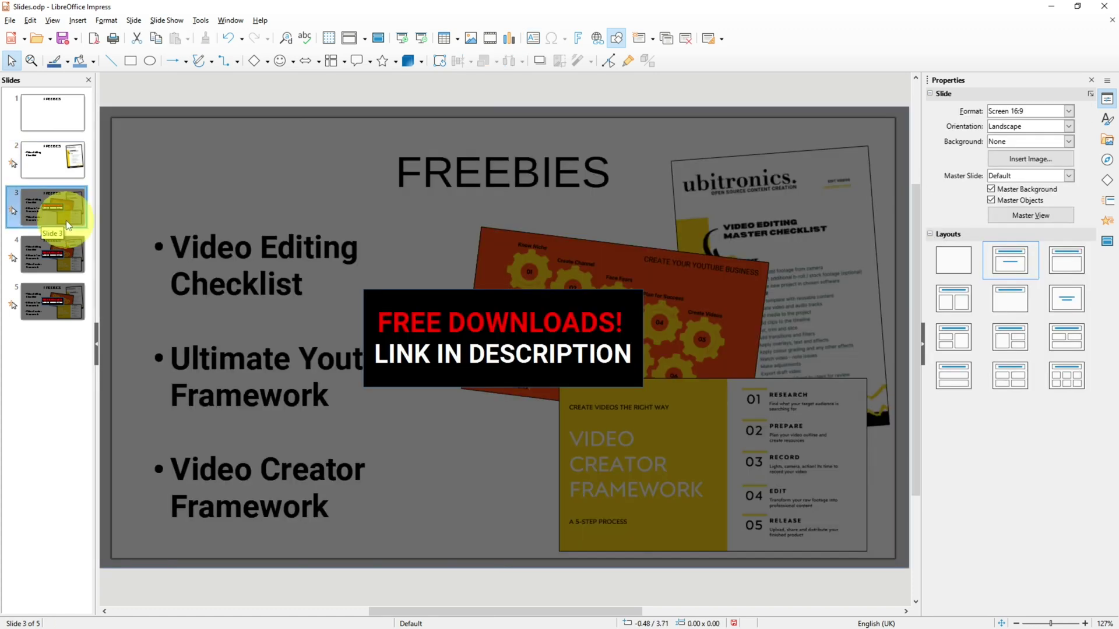
Step: On slide 3, delete the banner, overlay, and the Video Creator Framework image and bullet
left_click(446, 312)
key("Escape")
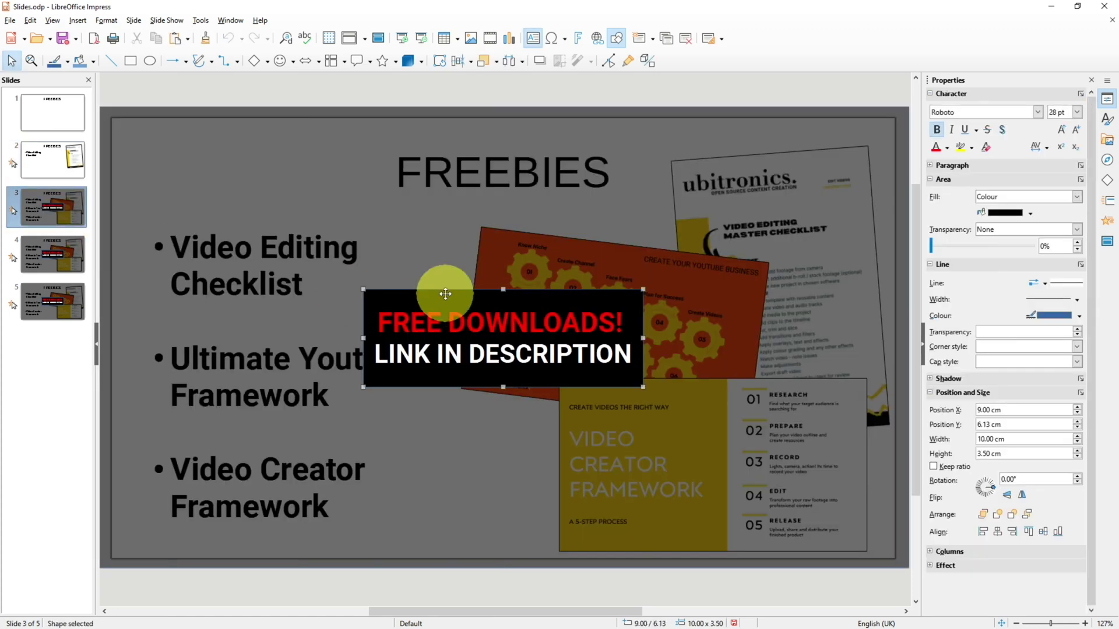
key("Delete")
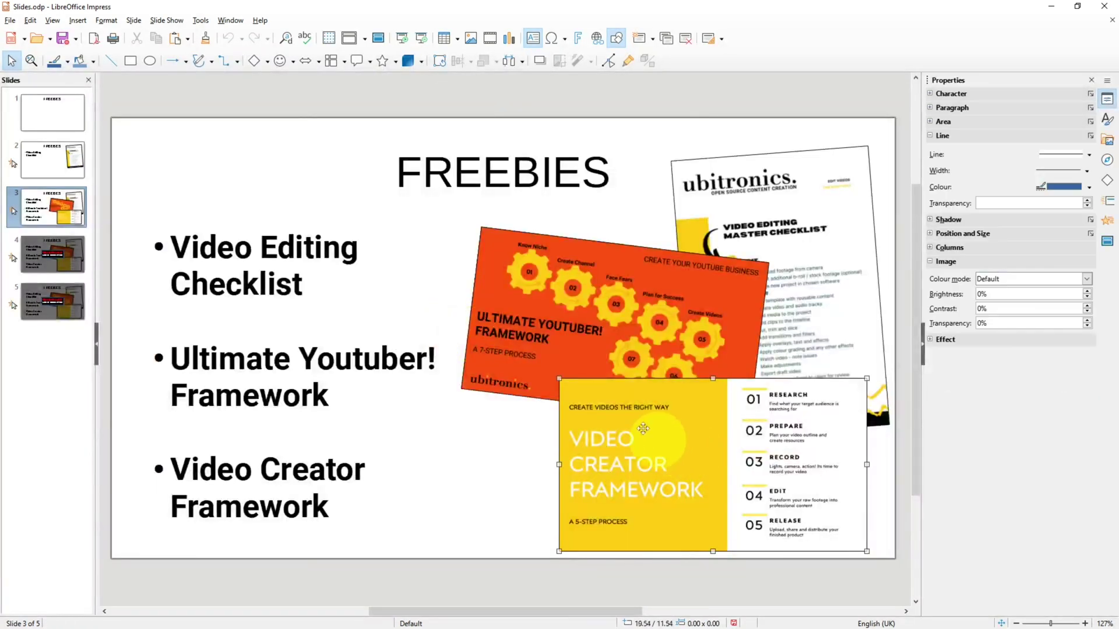
left_click(690, 454)
key("Delete")
left_click(320, 464)
left_click_drag(324, 504, 184, 469)
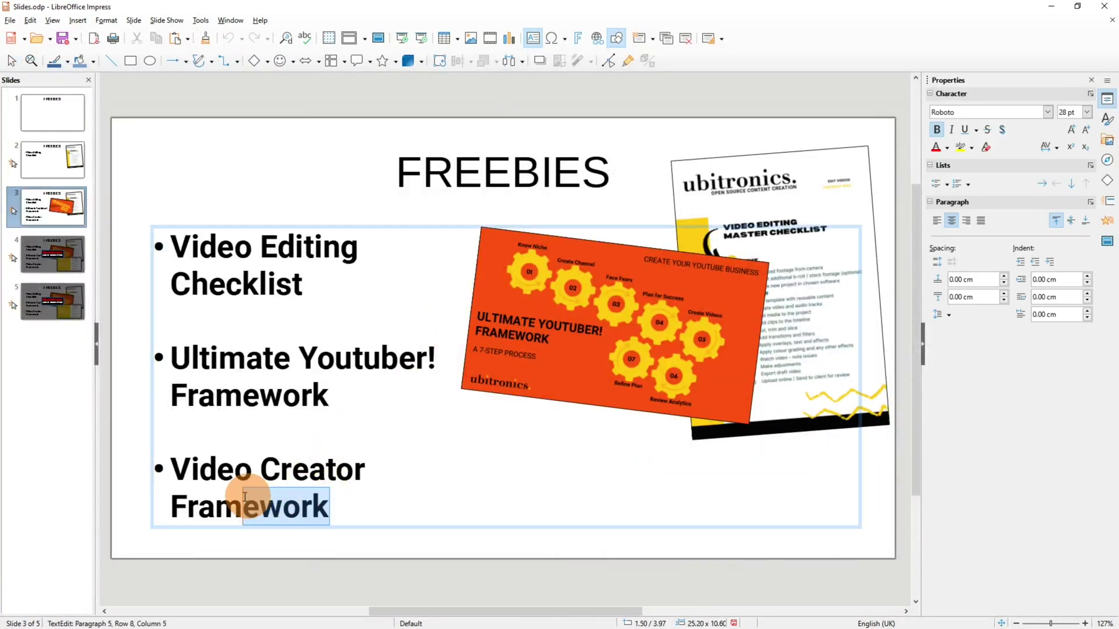
key("BackSpace")
key("BackSpace")
key("BackSpace")
key("BackSpace")
Step: Remove the dark overlay and FREE DOWNLOADS banner from slide 4
left_click(53, 254)
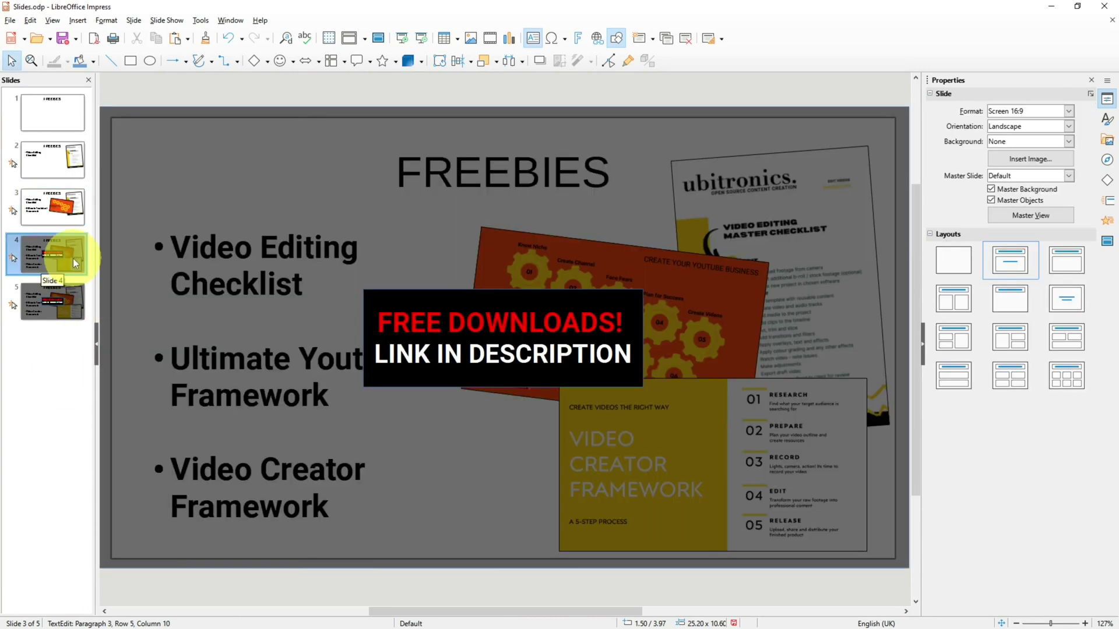
left_click(415, 263)
key("Delete")
left_click(442, 298)
key("Delete")
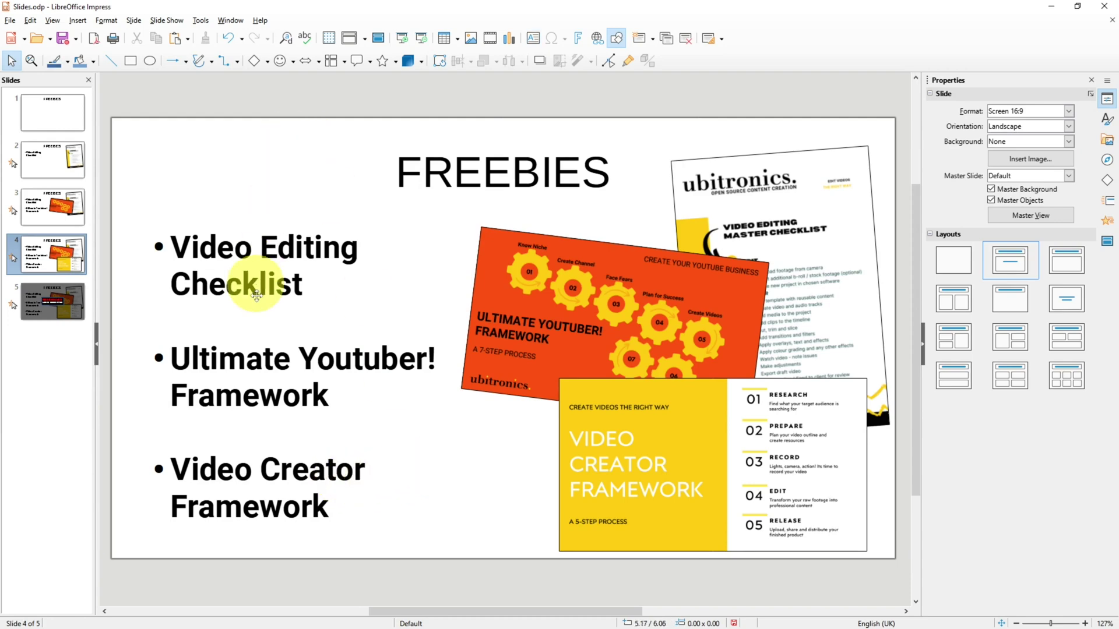
left_click(77, 313)
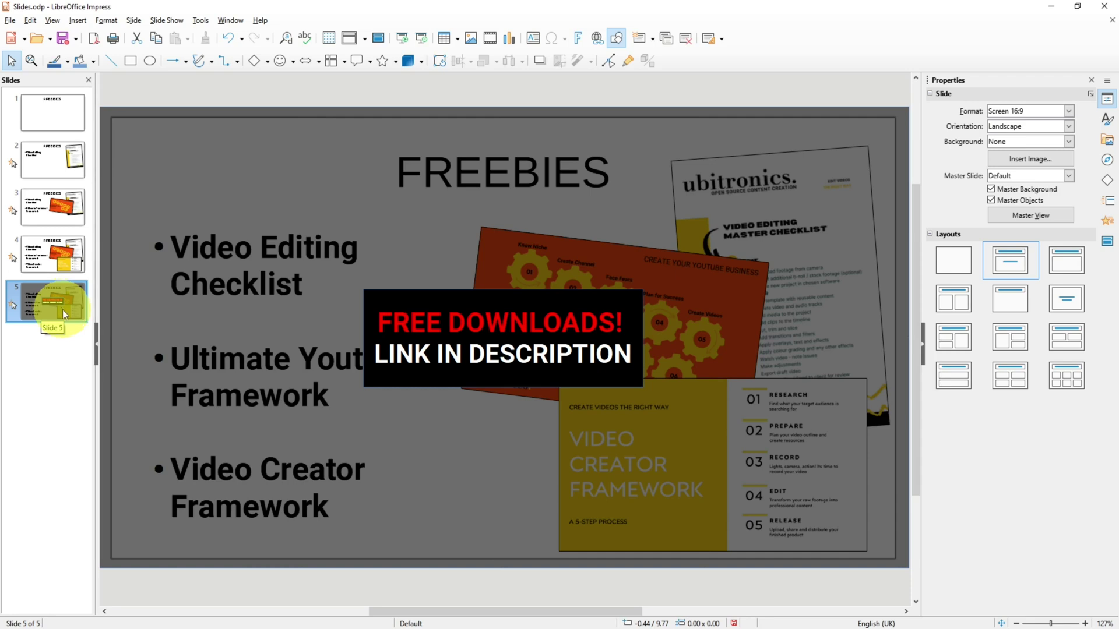
left_click(55, 120)
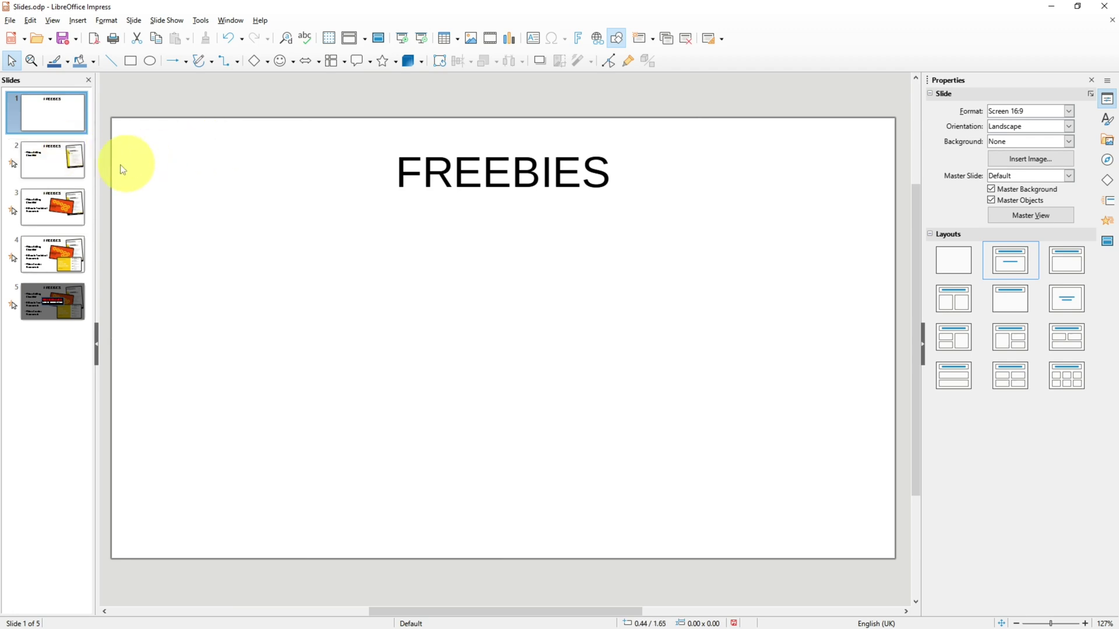
left_click(56, 161)
left_click(52, 216)
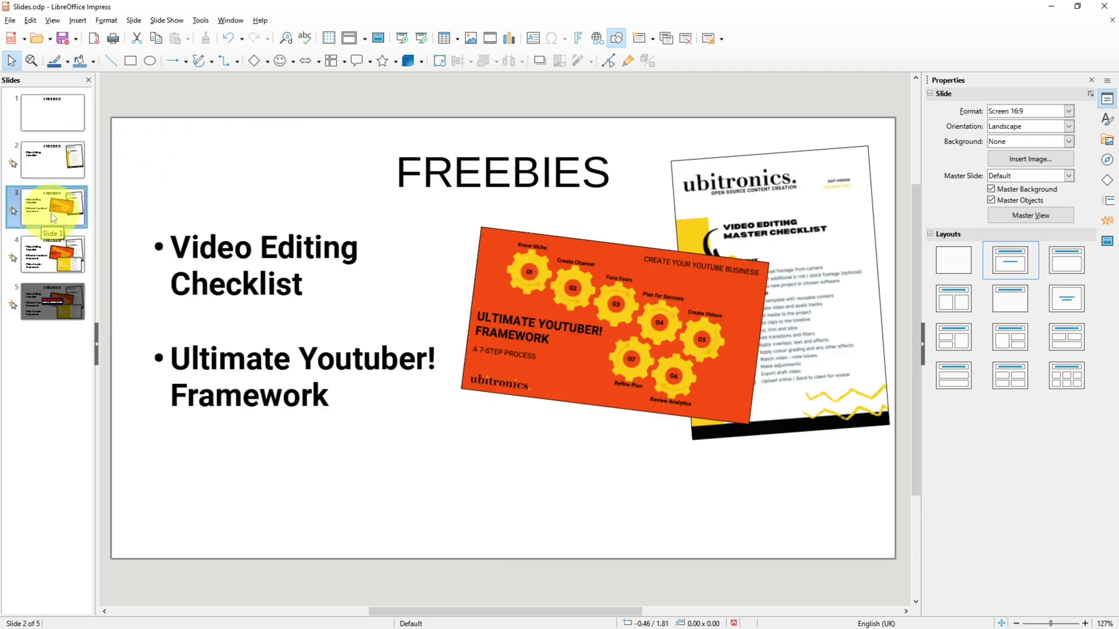
left_click(52, 255)
left_click(52, 297)
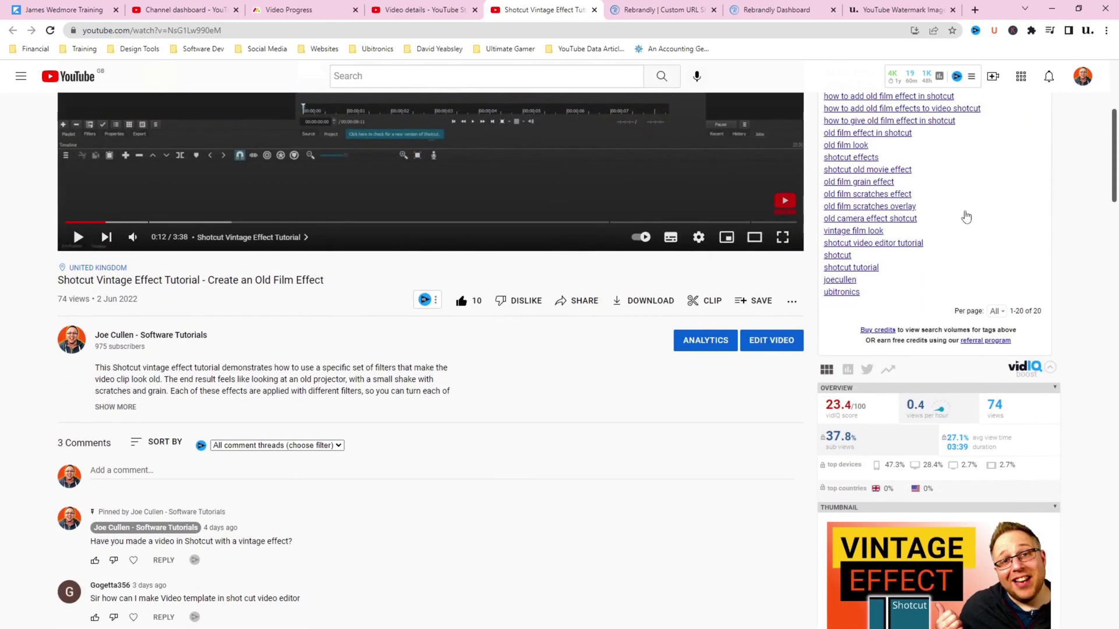
Step: Expand the YouTube video description with SHOW MORE to see the free resource links
left_click(117, 407)
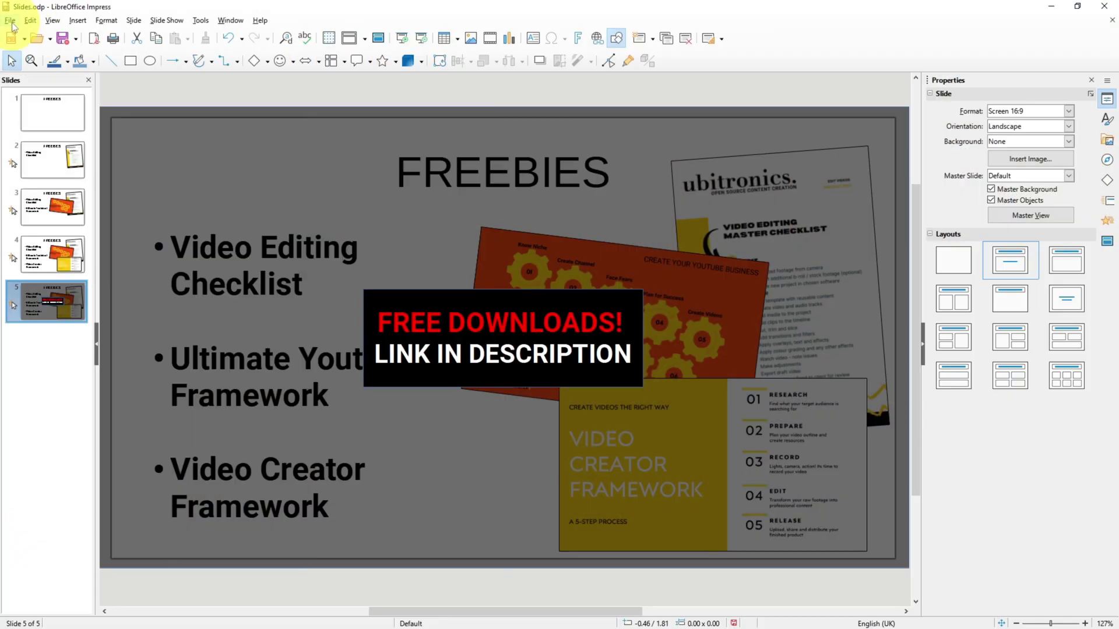
Step: Export the current slide as a JPEG image, accepting the default JPG options
left_click(11, 20)
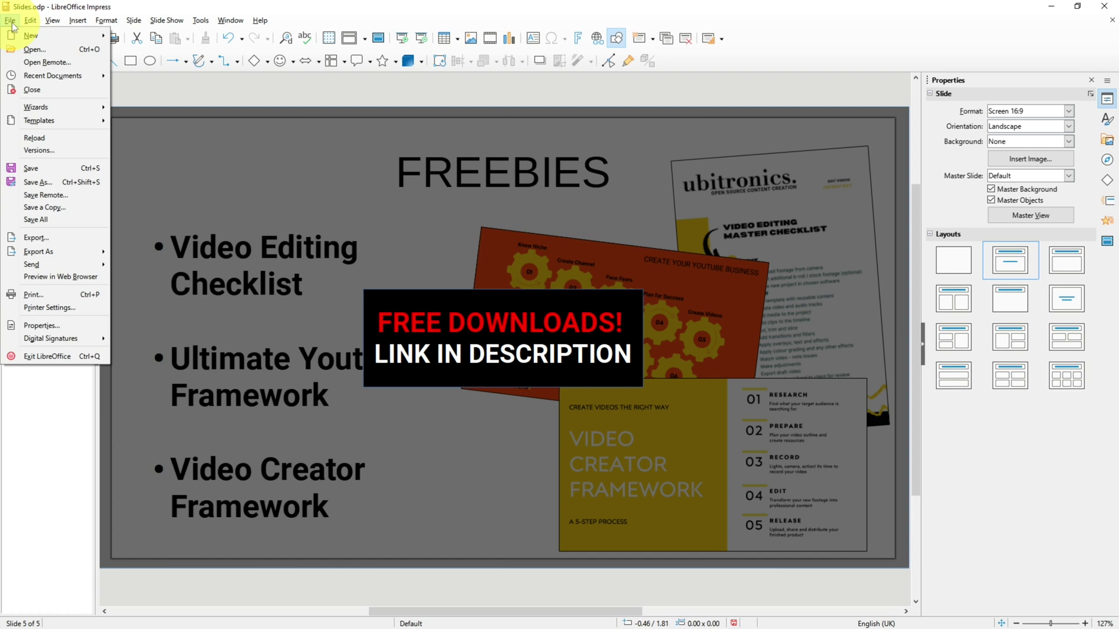
left_click(81, 238)
left_click(194, 283)
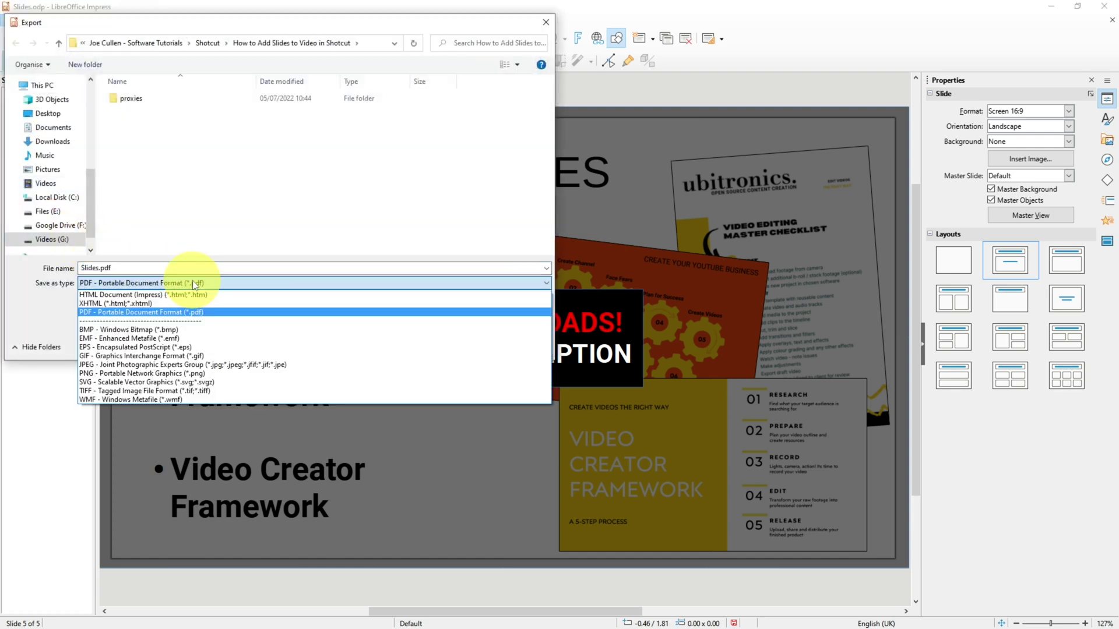
left_click(142, 363)
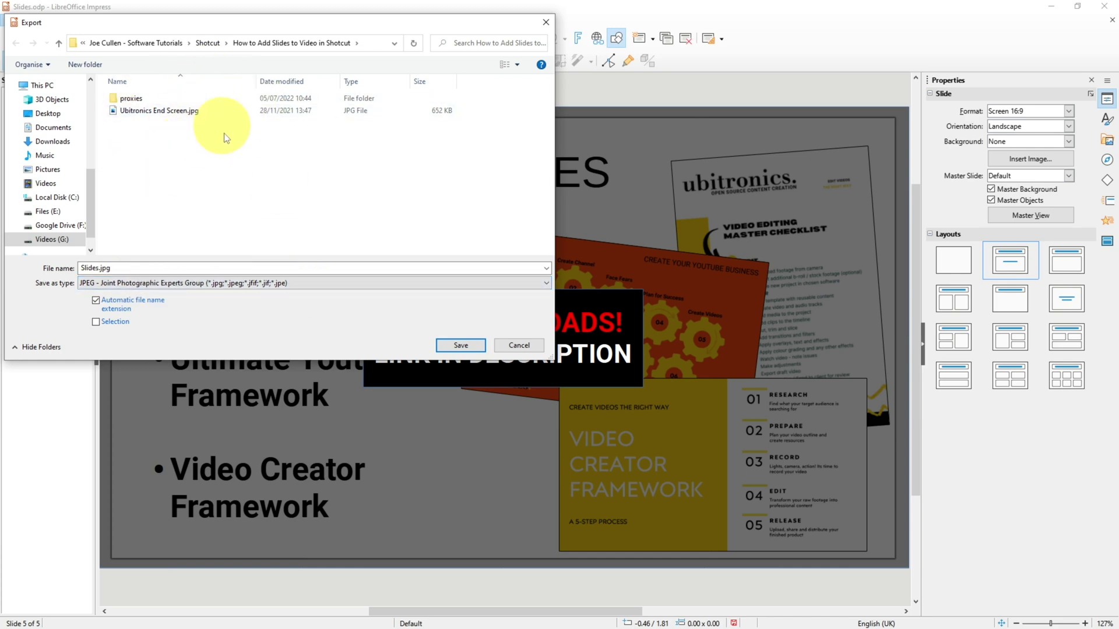
left_click(462, 346)
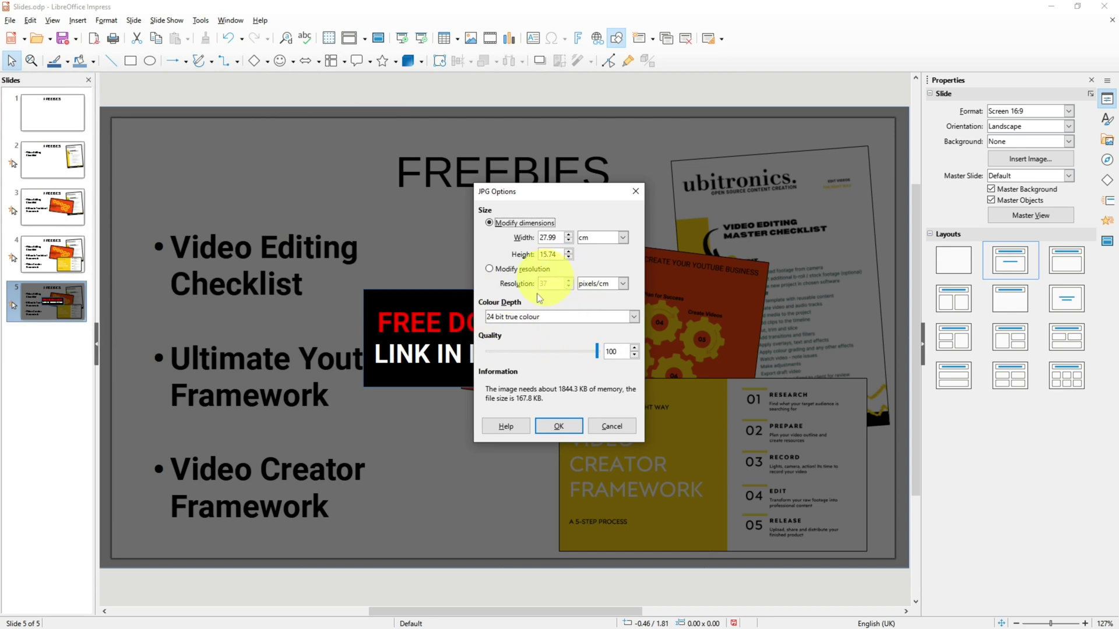
left_click(560, 427)
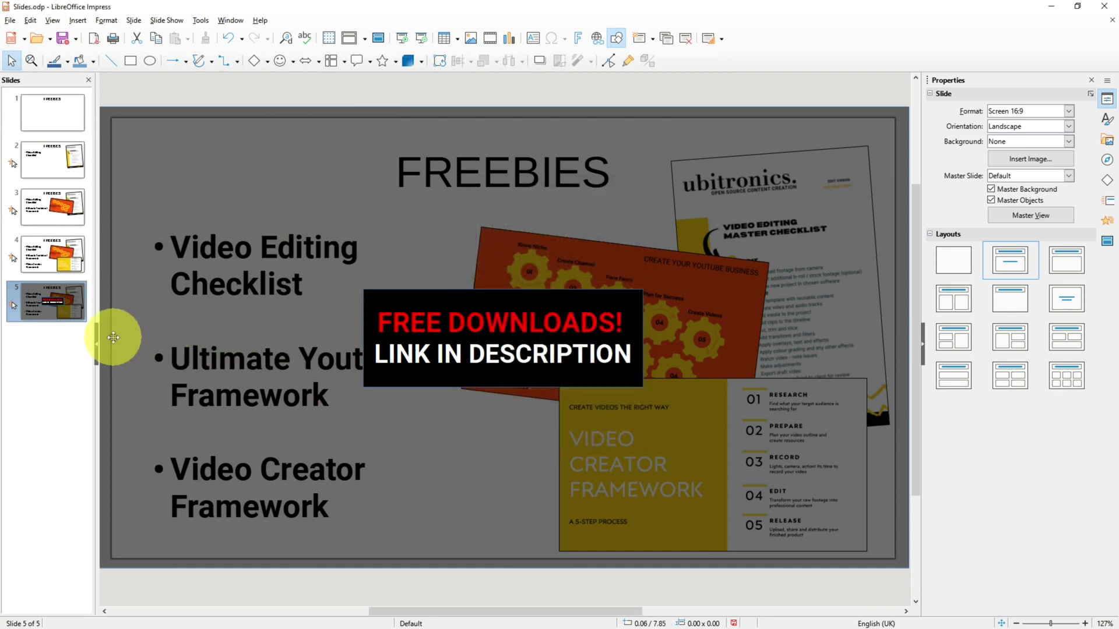
Step: Start exporting slide 4 as a JPEG and edit its file name
left_click(45, 255)
left_click(10, 20)
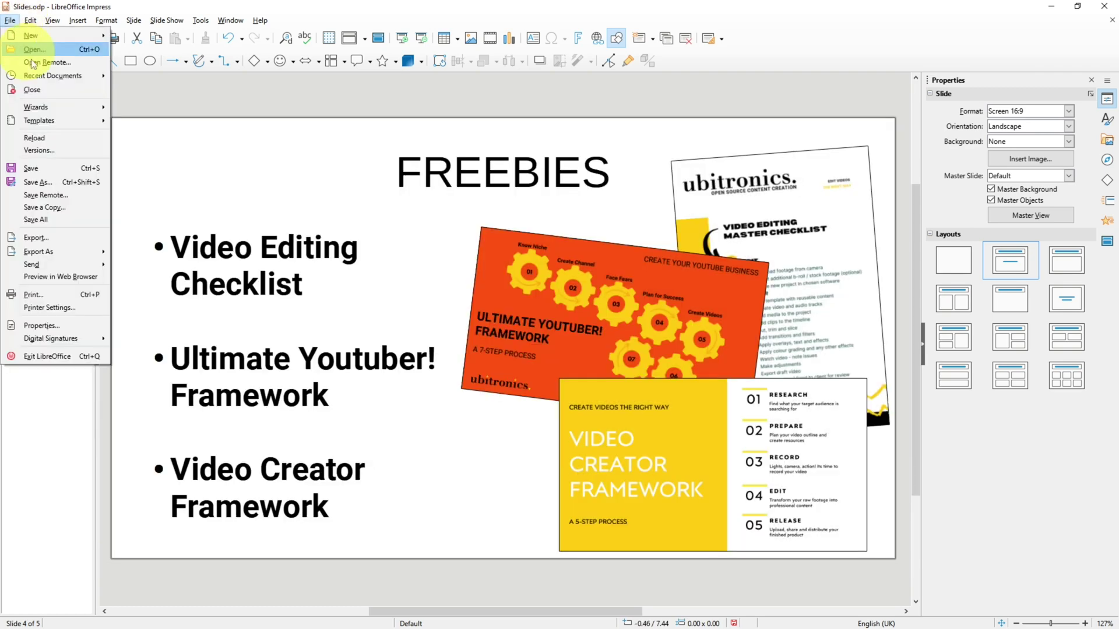
left_click(36, 238)
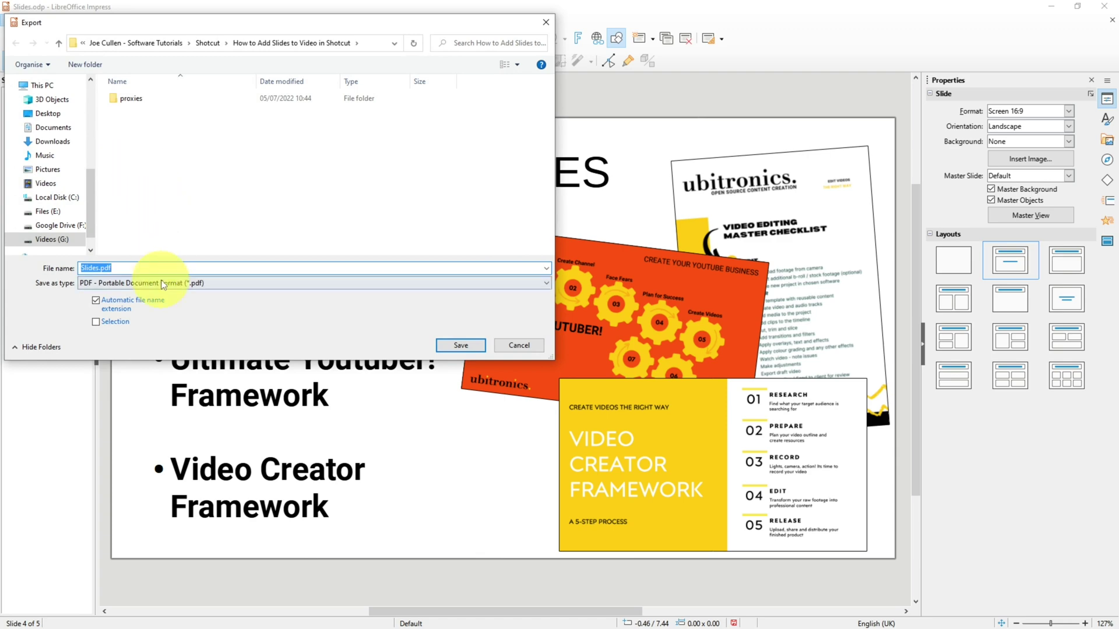
left_click(155, 282)
left_click(105, 341)
left_click(92, 268)
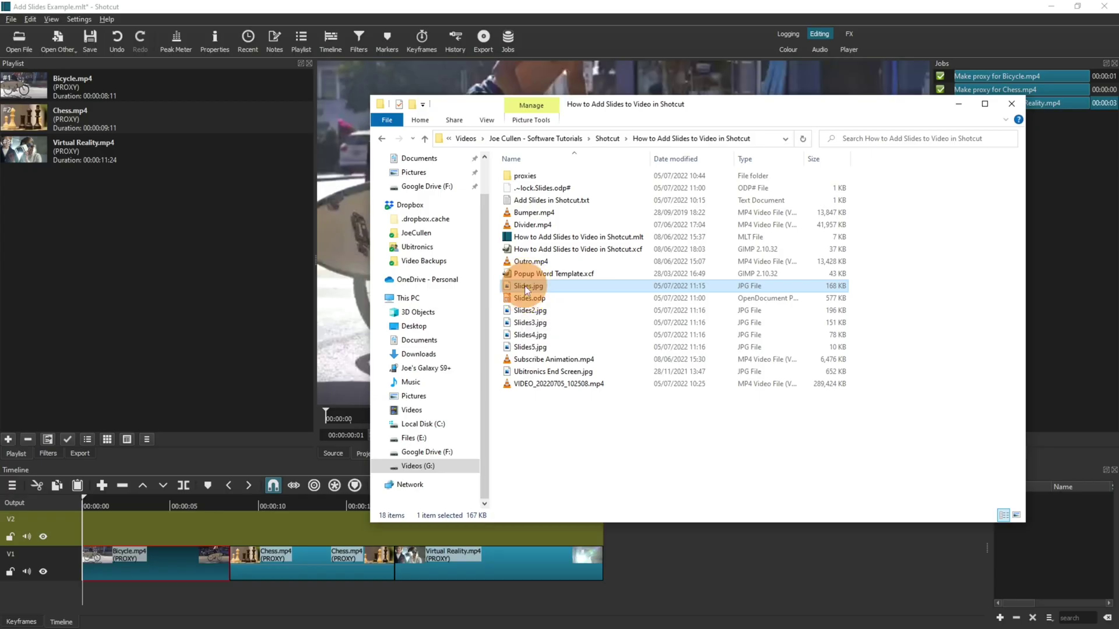
Step: Select Slides.jpg through Slides5.jpg in File Explorer and drag them into Shotcut's playlist
left_click(528, 312, "ctrl")
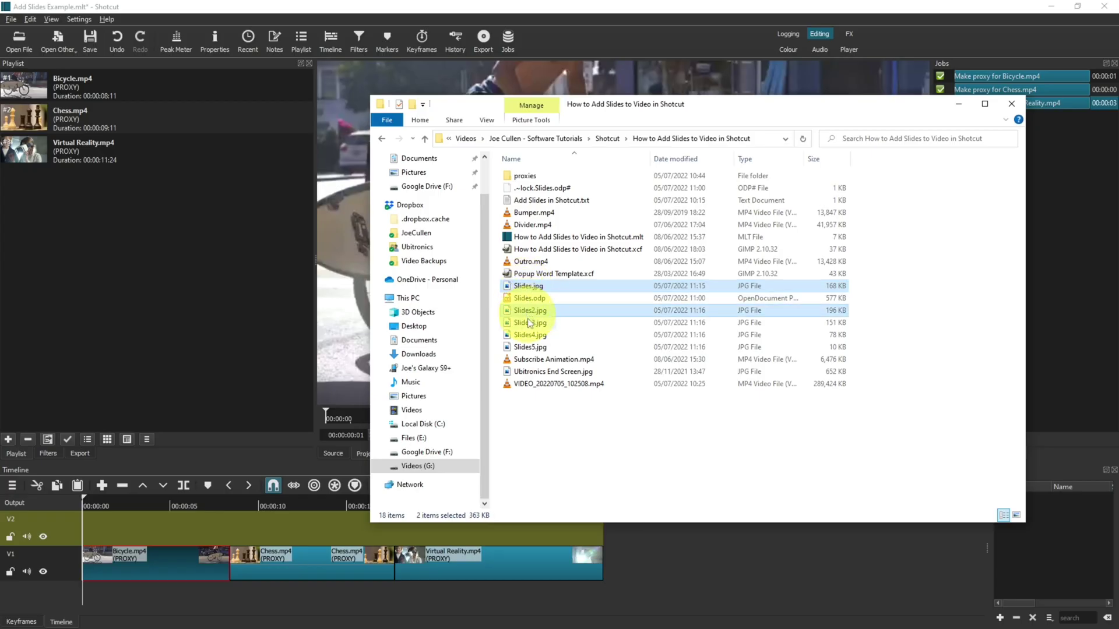
left_click(530, 347, "ctrl+shift")
left_click_drag(530, 348, 128, 290)
left_click(108, 381)
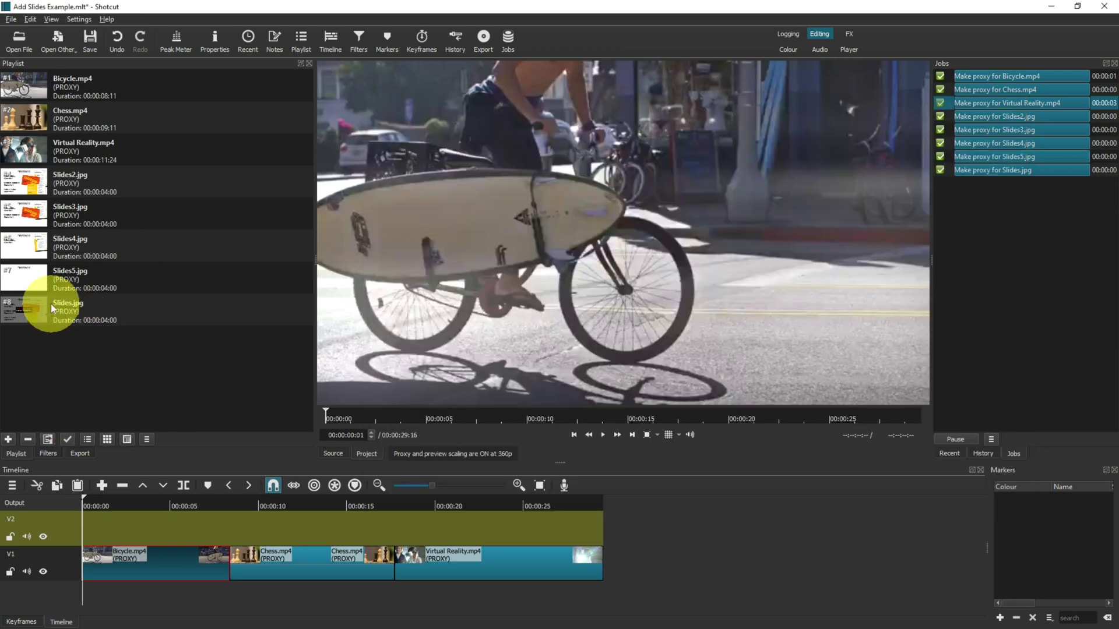
Step: Drop Slides5, Slides4, Slides3, Slides2 and Slides.jpg from the playlist onto V2, in that order
left_click(42, 287)
left_click_drag(37, 280, 143, 524)
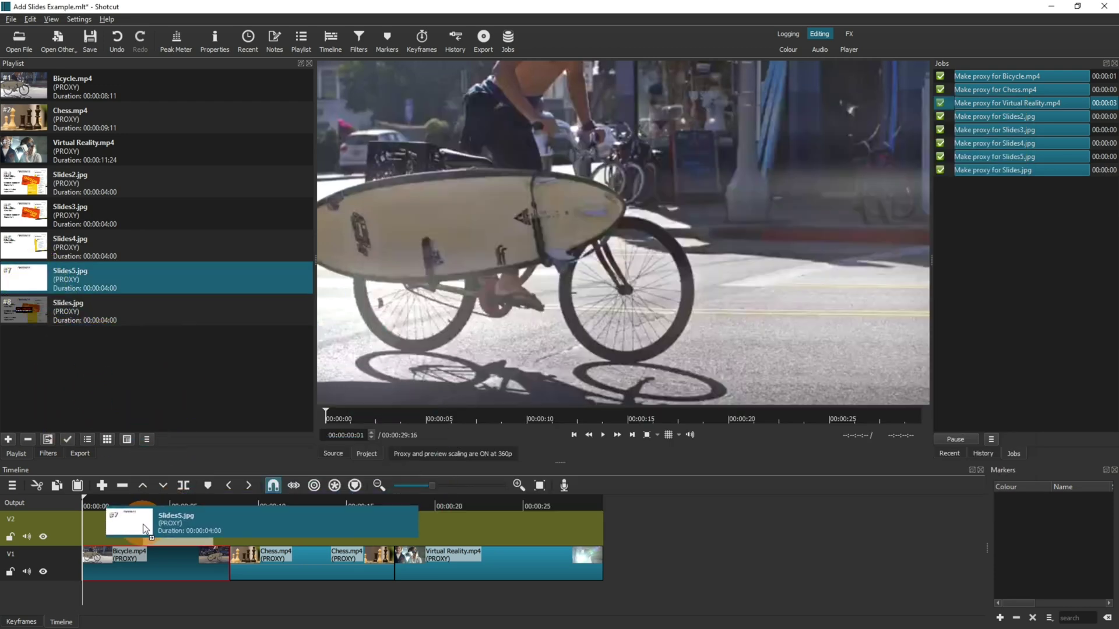
left_click_drag(62, 250, 272, 525)
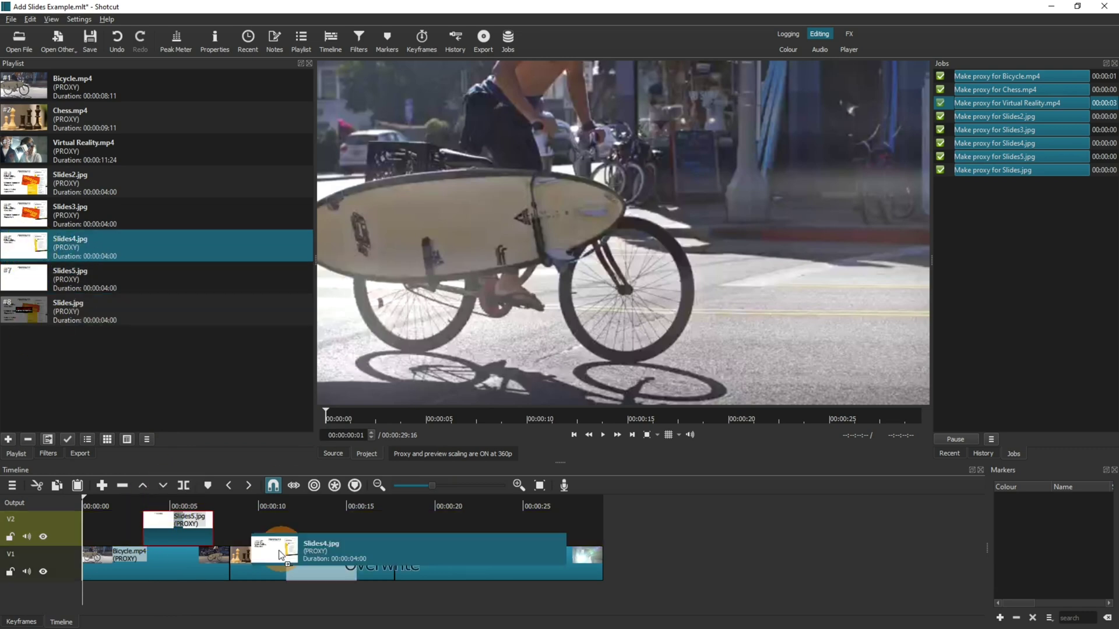
left_click_drag(35, 217, 379, 524)
left_click_drag(35, 185, 467, 526)
left_click_drag(35, 312, 568, 525)
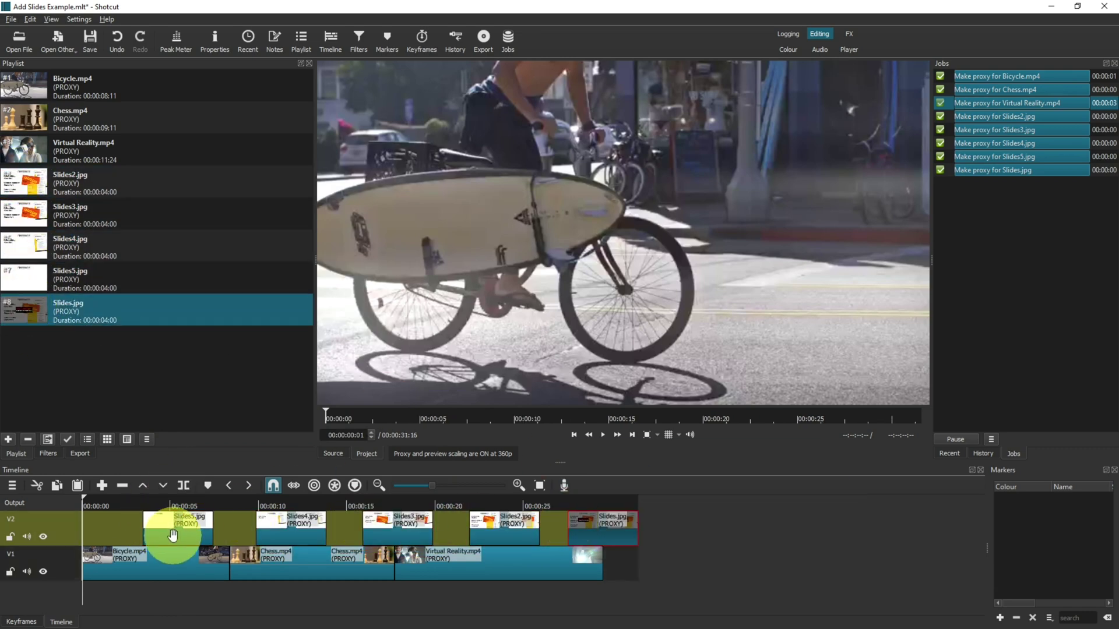
Step: Butt the five slide clips end to end on V2, then play back from about 4 seconds
left_click_drag(154, 532, 133, 529)
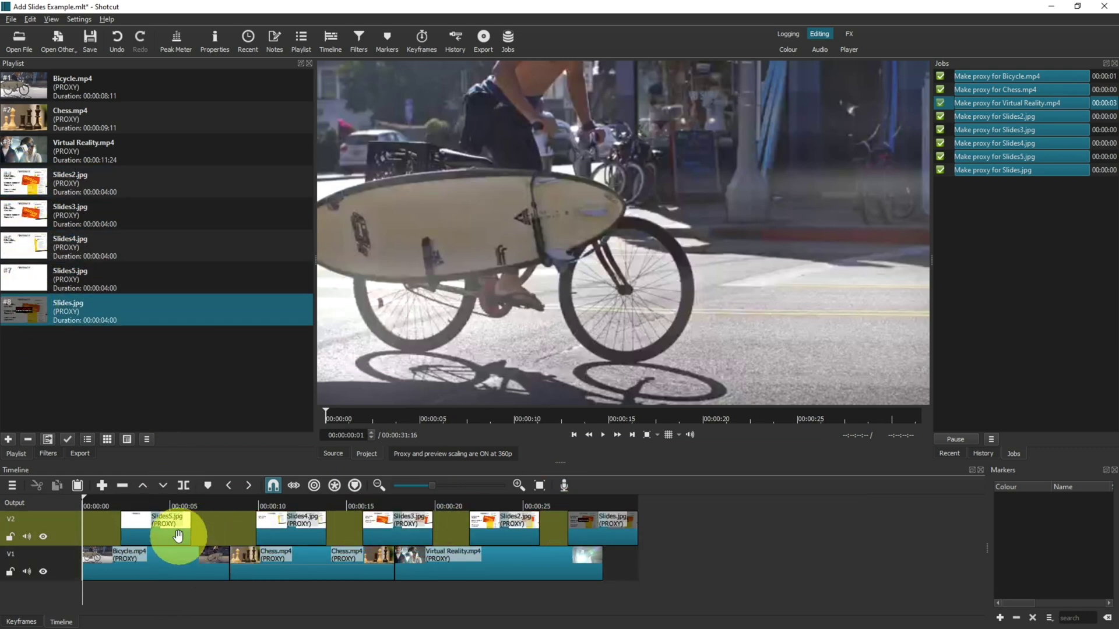
left_click(155, 521)
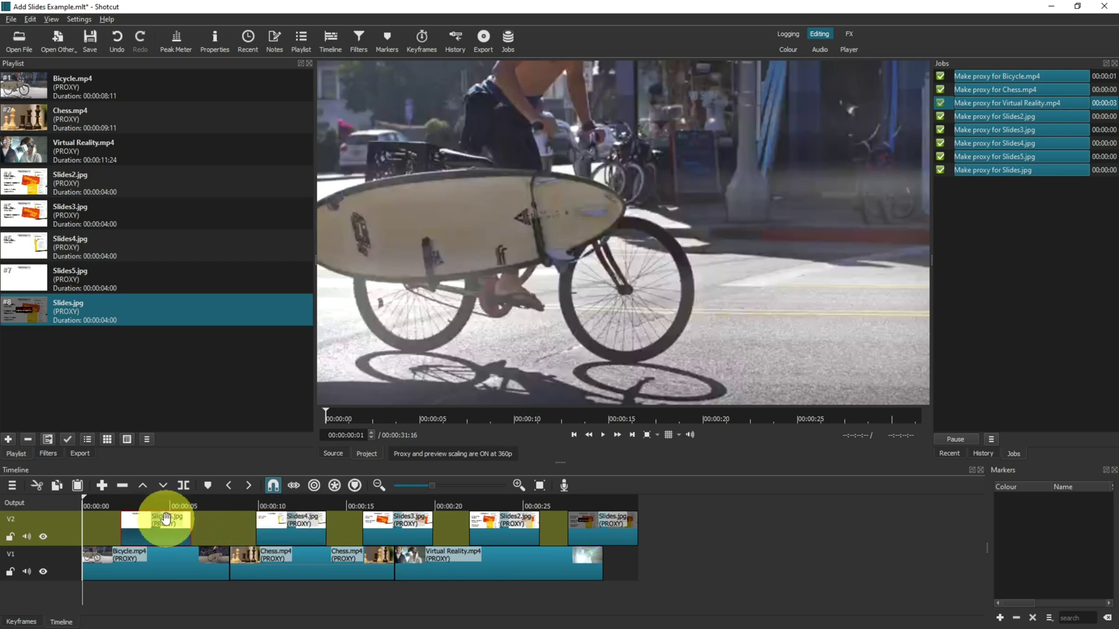
left_click_drag(283, 531, 219, 533)
left_click_drag(398, 534, 295, 526)
left_click_drag(514, 529, 366, 527)
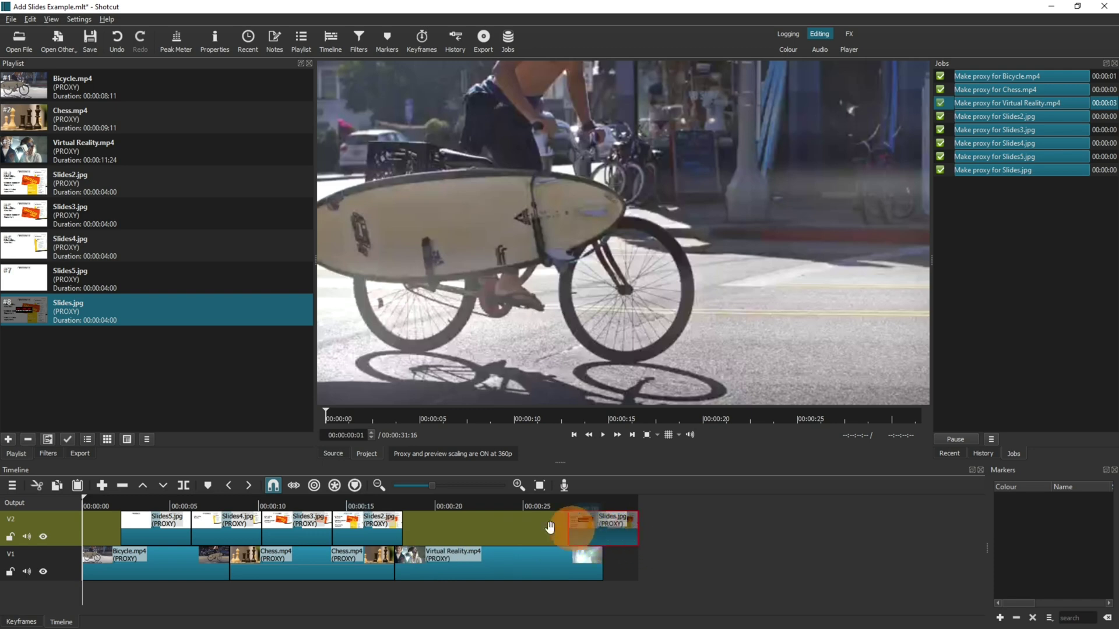
left_click_drag(613, 533, 442, 529)
left_click(155, 502)
key("space")
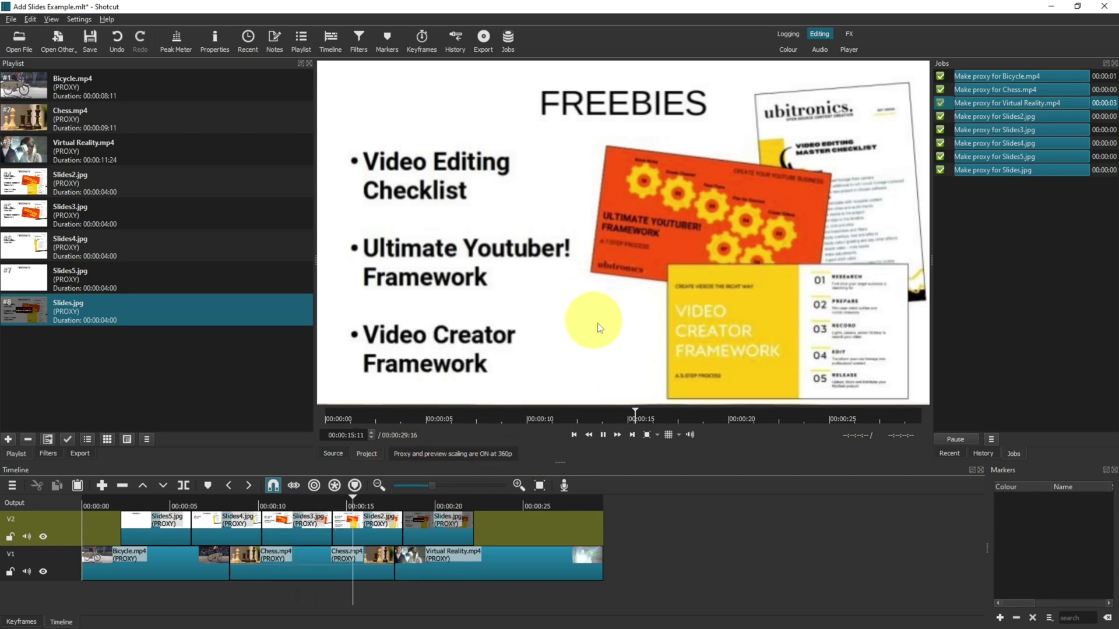
Step: Overlap Slides4 onto Slides5 and Slides3 onto Slides4 for crossfades, then preview them
left_click(440, 515)
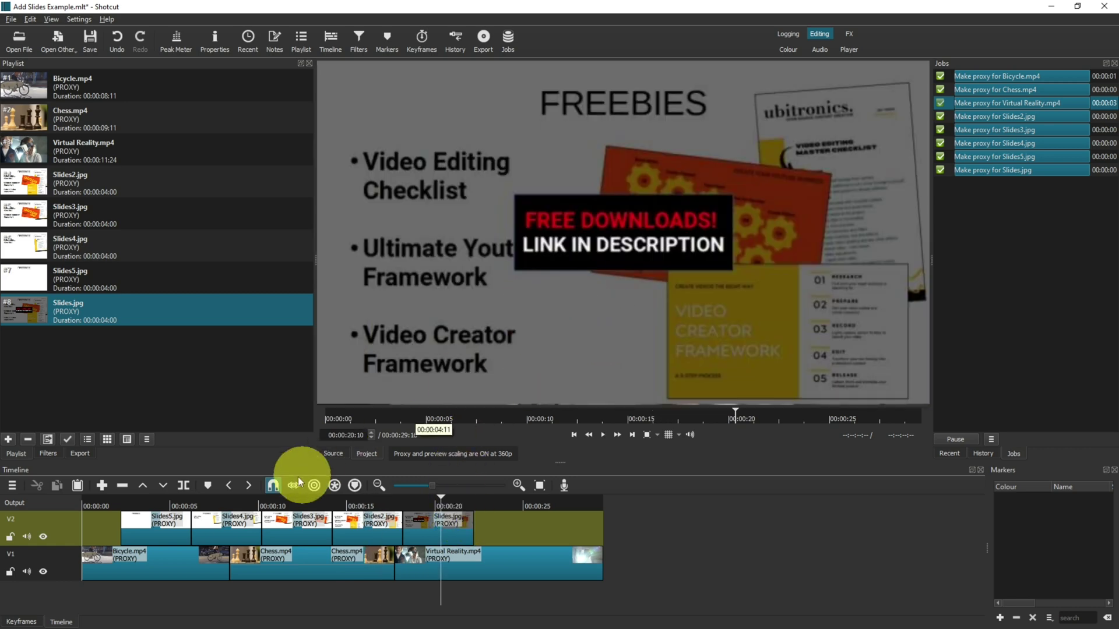
left_click_drag(220, 531, 206, 535)
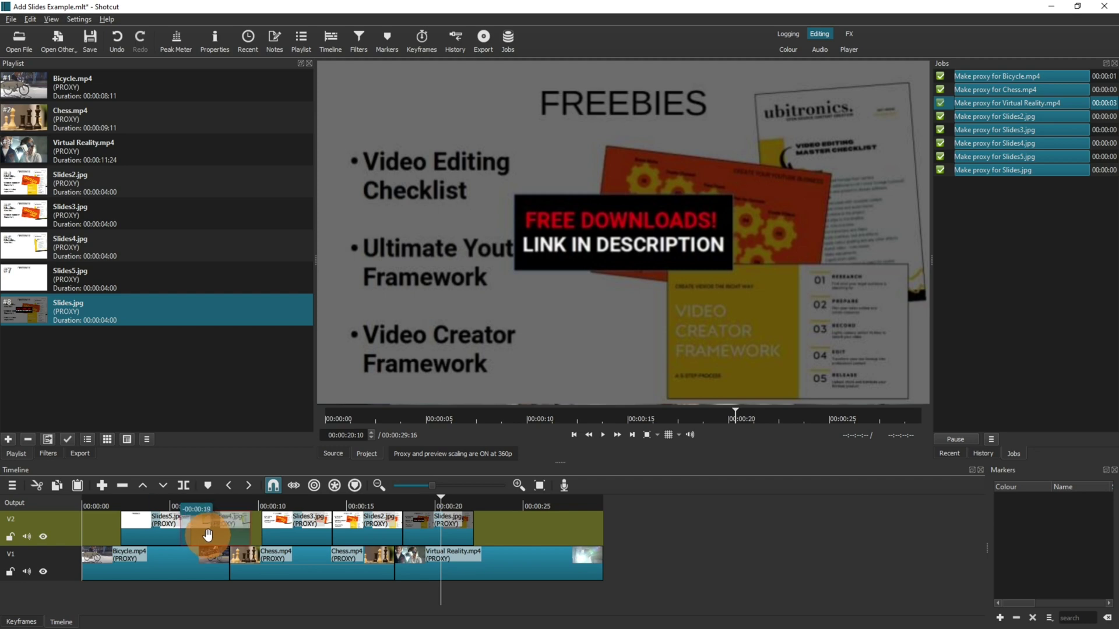
left_click_drag(207, 534, 207, 534)
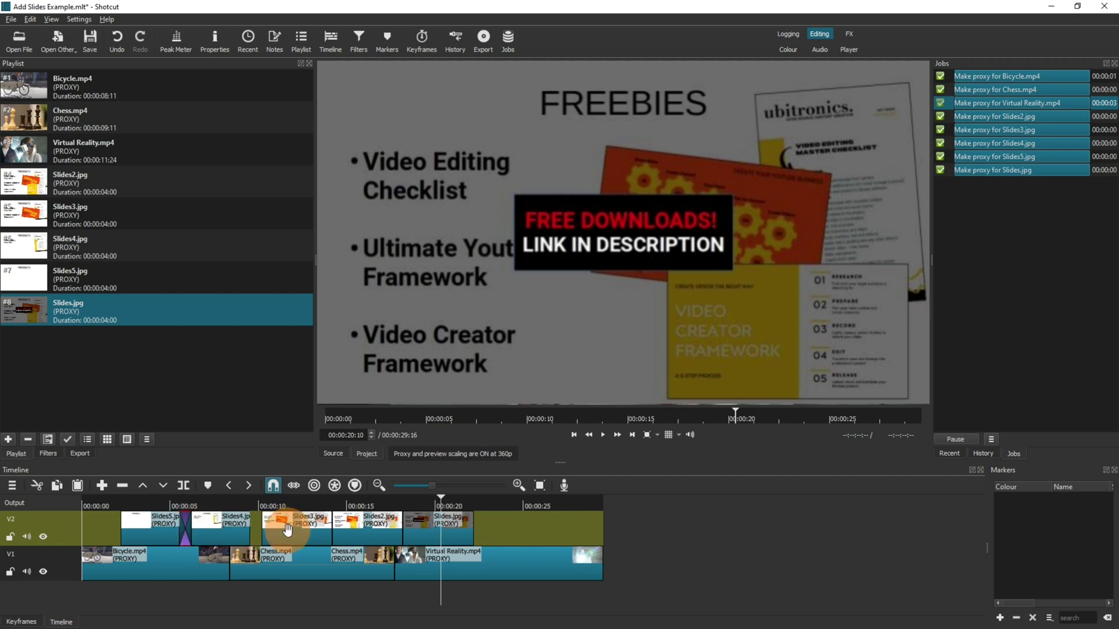
left_click_drag(282, 531, 264, 536)
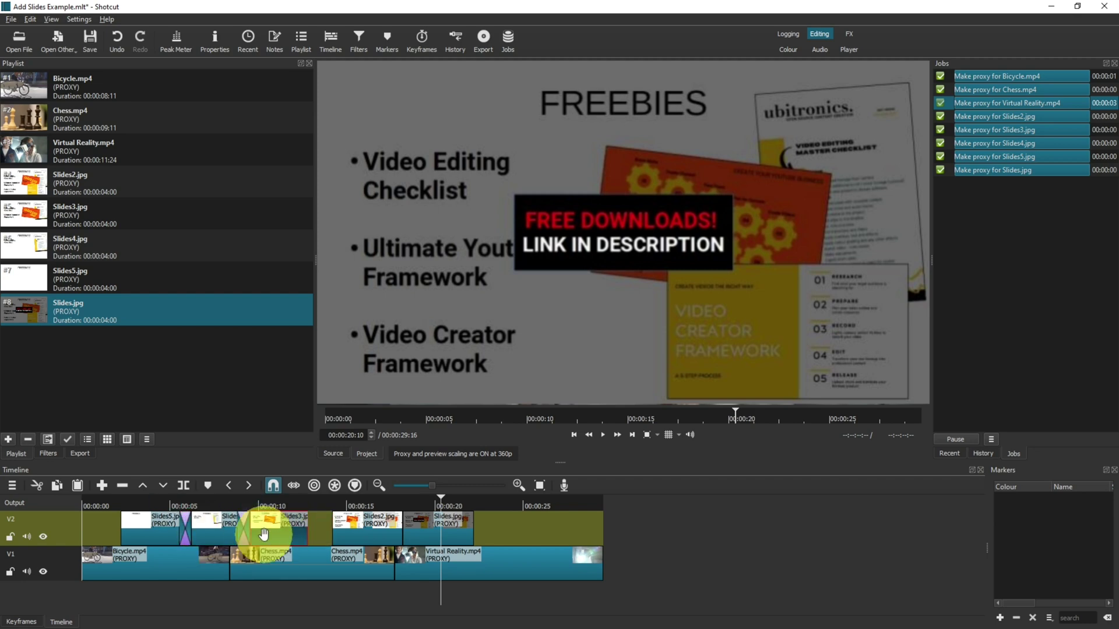
left_click(346, 524)
left_click(172, 506)
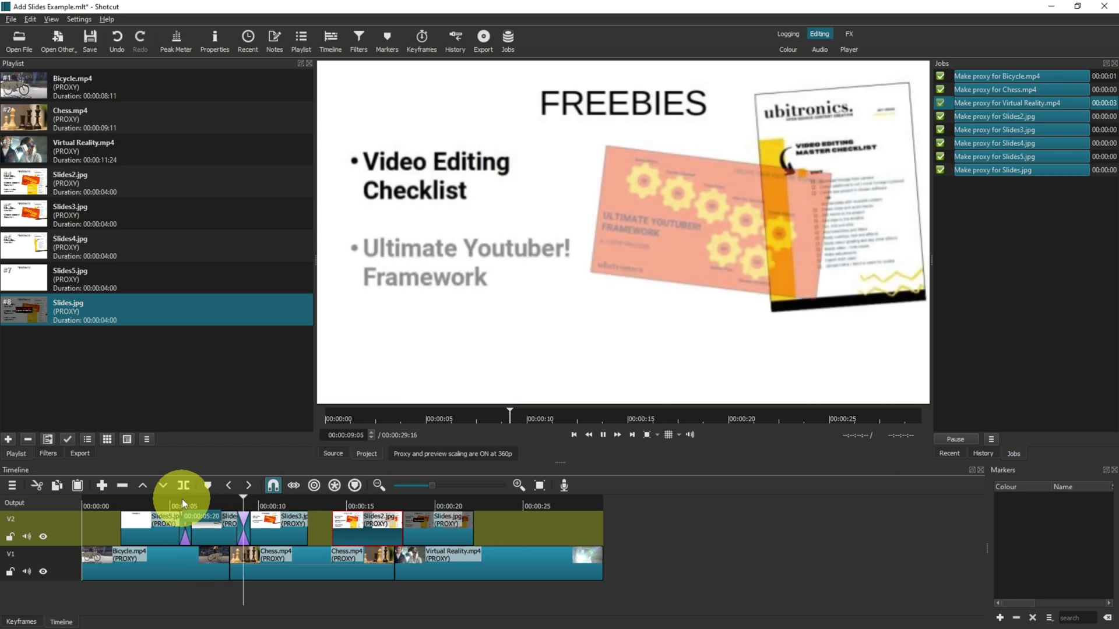
left_click(149, 530)
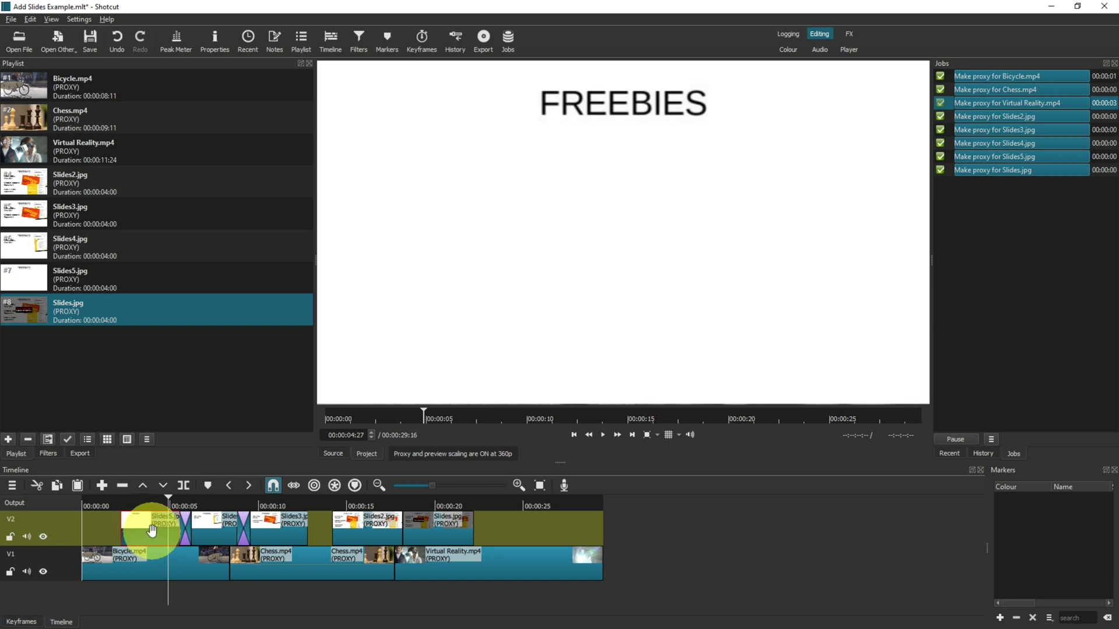
left_click(363, 520)
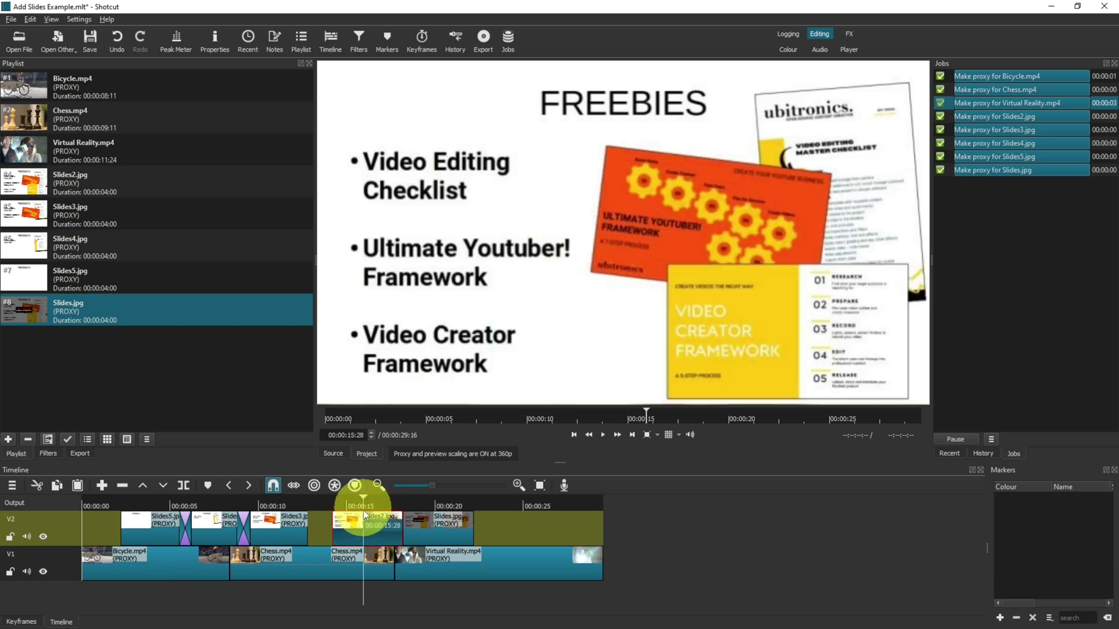
Step: Add Size, Position & Rotate to Slides2.jpg, shrink it to about 60%, and move it lower-left
left_click(359, 44)
left_click(13, 174)
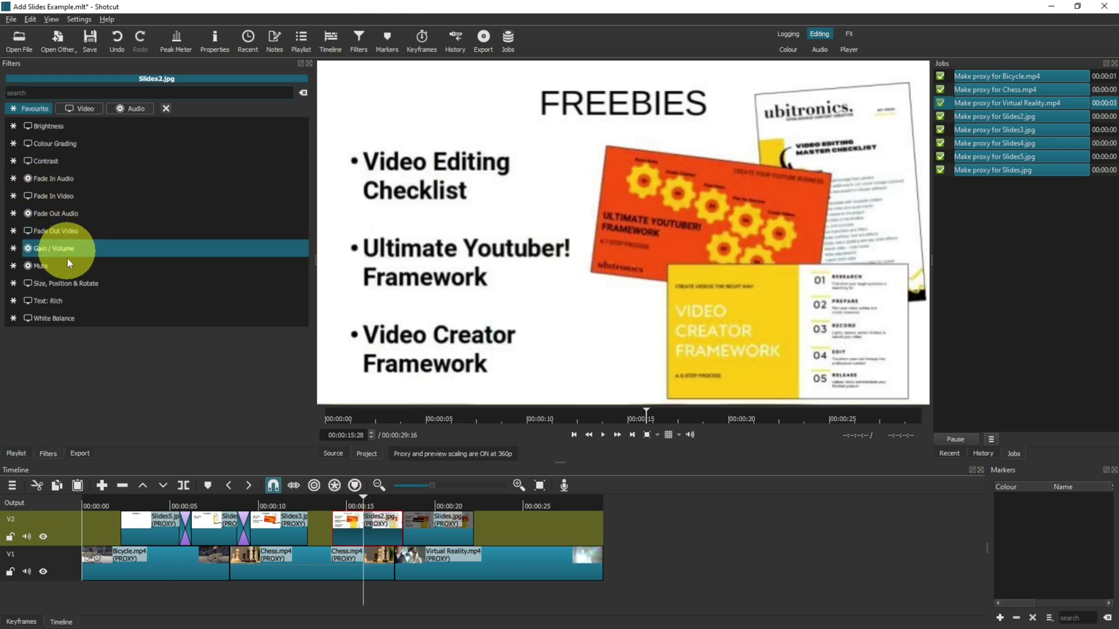
left_click(56, 284)
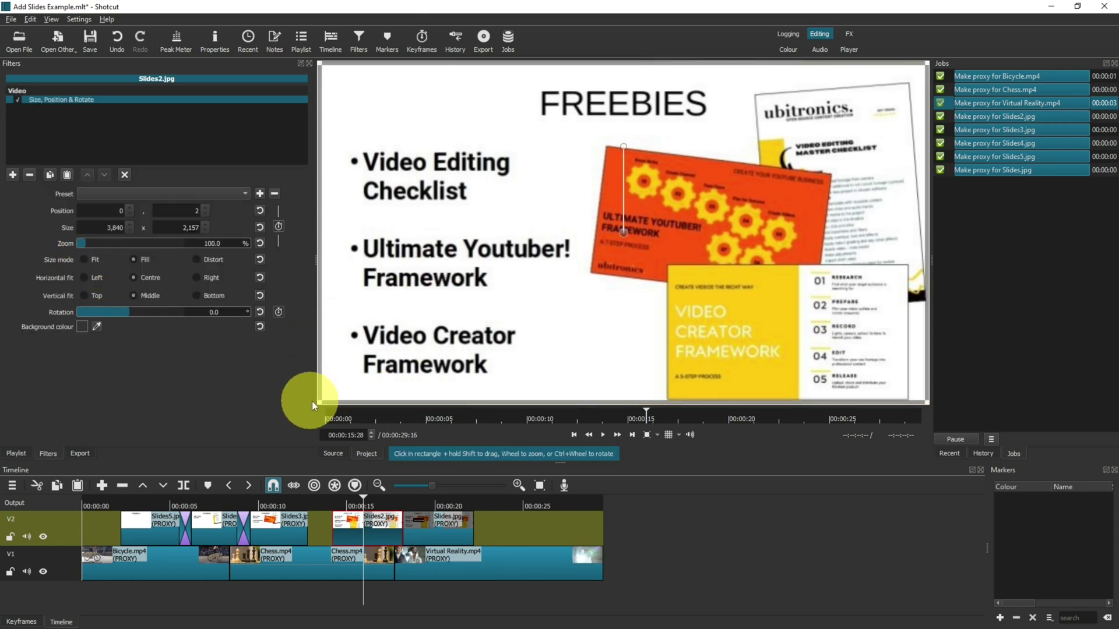
left_click_drag(312, 401, 405, 320)
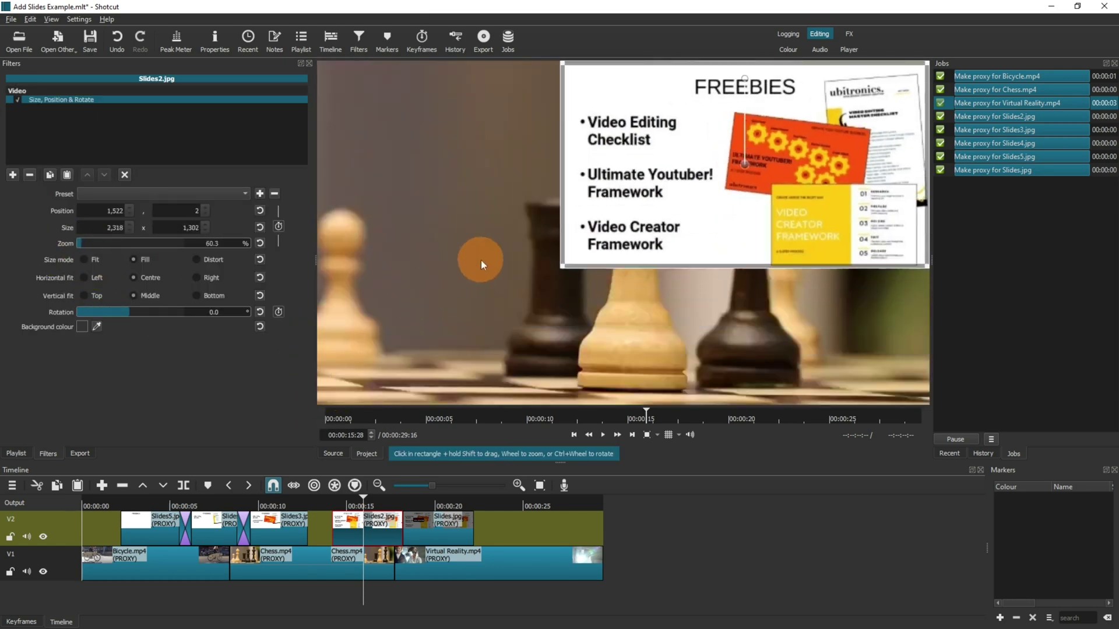
mouse_move(731, 170)
left_mouse_down()
mouse_move(501, 310)
mouse_move(505, 295)
left_mouse_up()
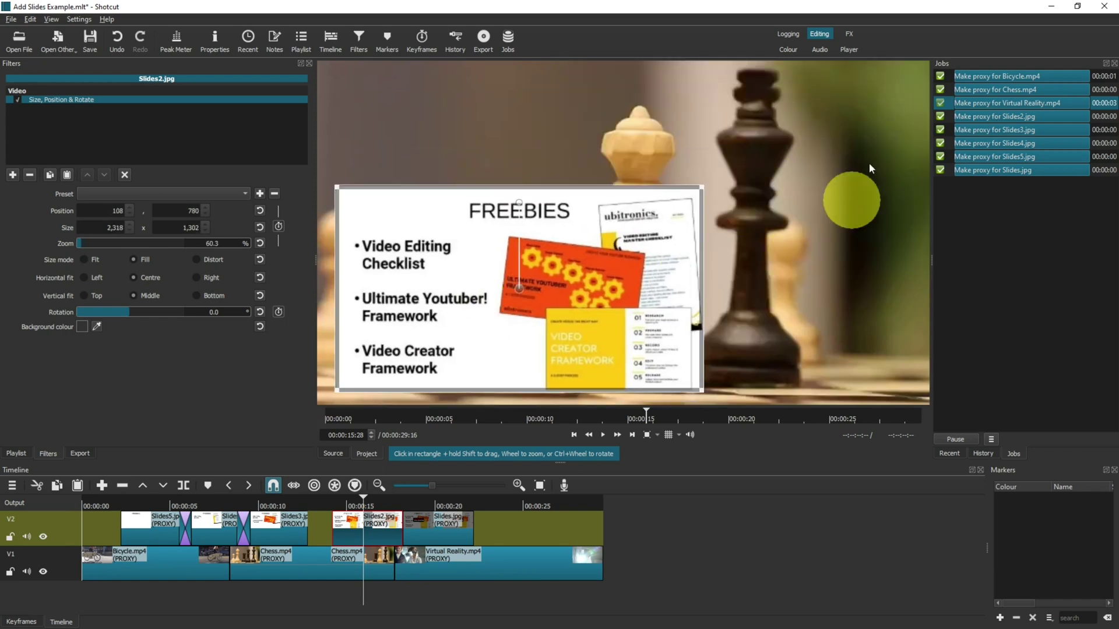